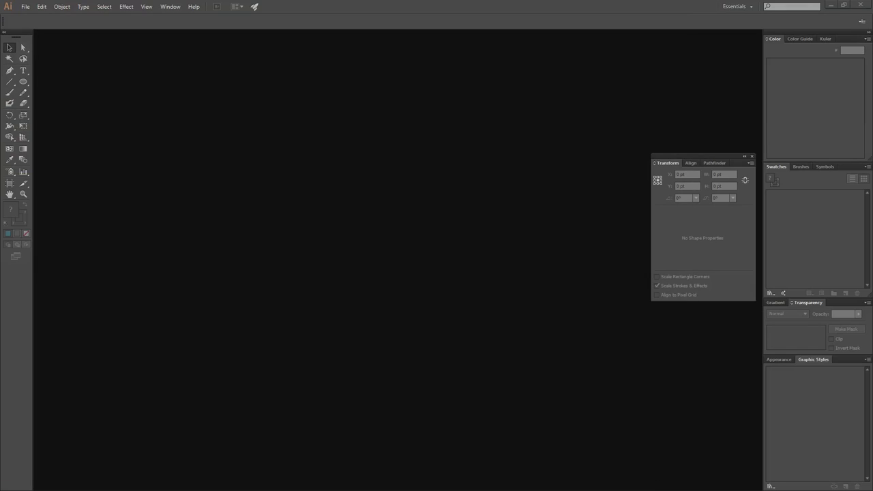
Create a new blank document with the default settings.
{"action": "left_click", "coordinate": [25, 6]}
{"action": "left_click", "coordinate": [48, 17]}
{"action": "left_click", "coordinate": [473, 348]}
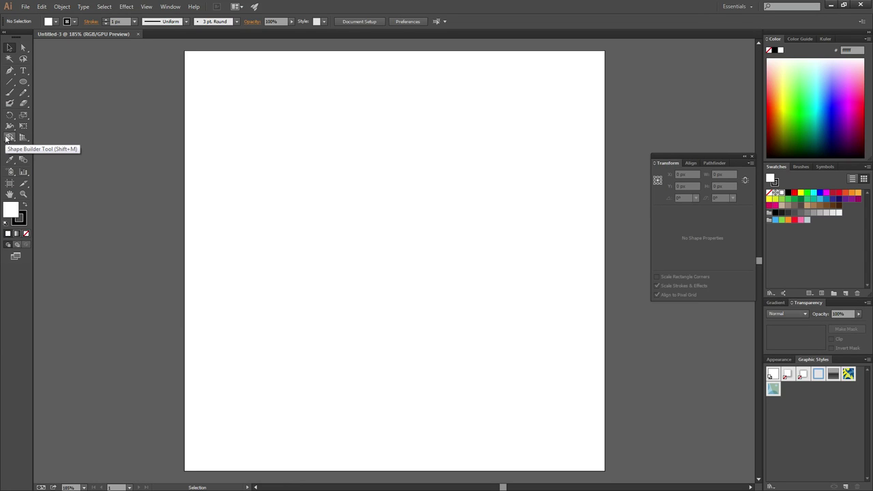
Make the Shape Builder Tool active from the toolbar flyout.
{"action": "left_click_drag", "start_coordinate": [6, 139], "coordinate": [43, 154]}
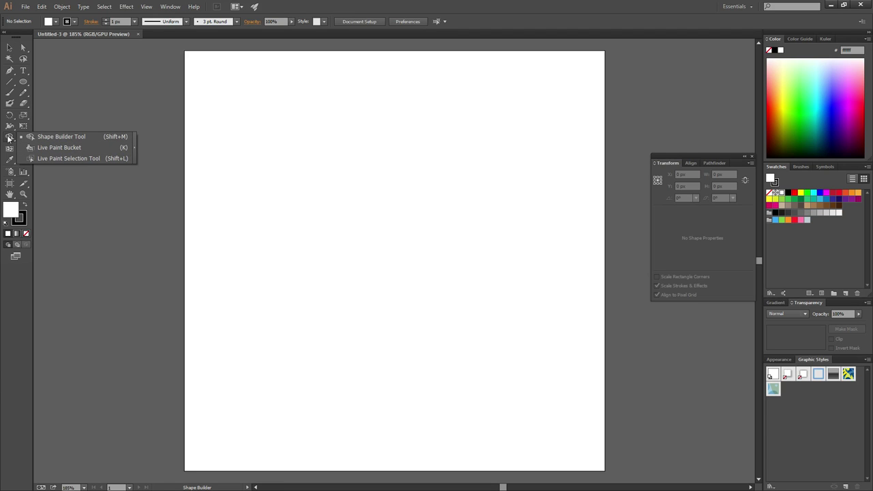
{"action": "left_click", "coordinate": [92, 213]}
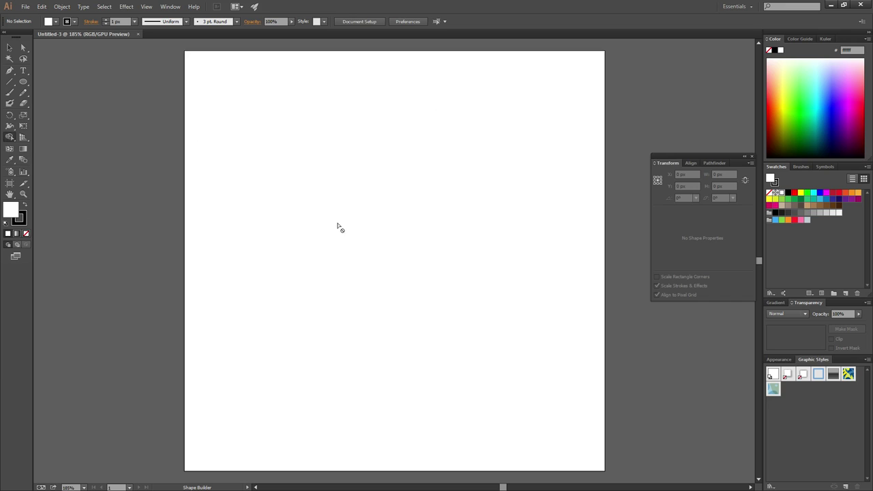
{"action": "left_click", "coordinate": [9, 137]}
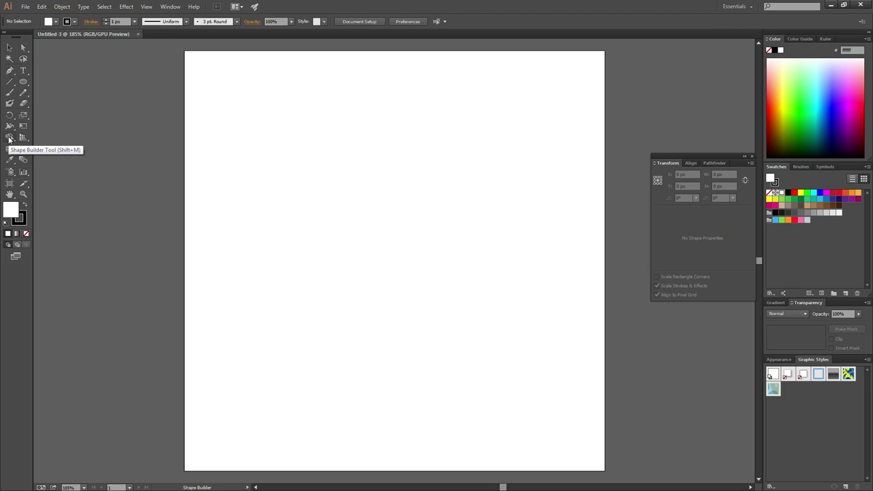
{"action": "double_click", "coordinate": [9, 138]}
{"action": "left_click_drag", "start_coordinate": [462, 127], "coordinate": [409, 116]}
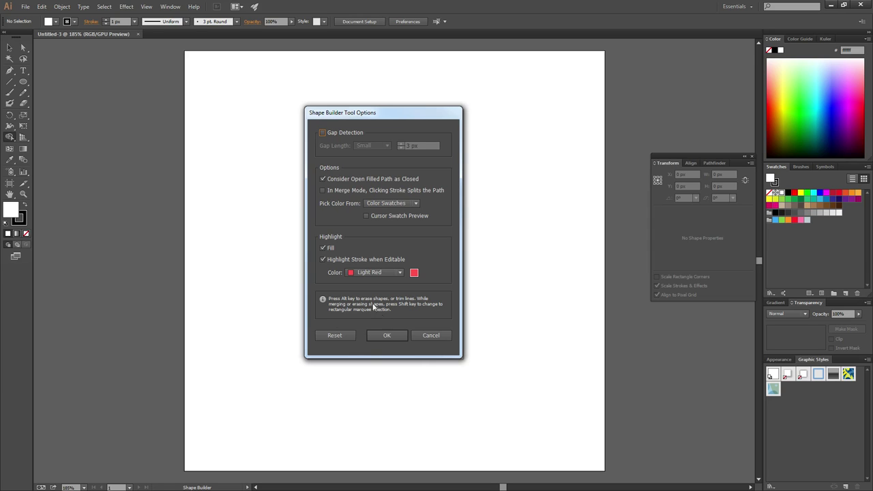
{"action": "left_click", "coordinate": [432, 335]}
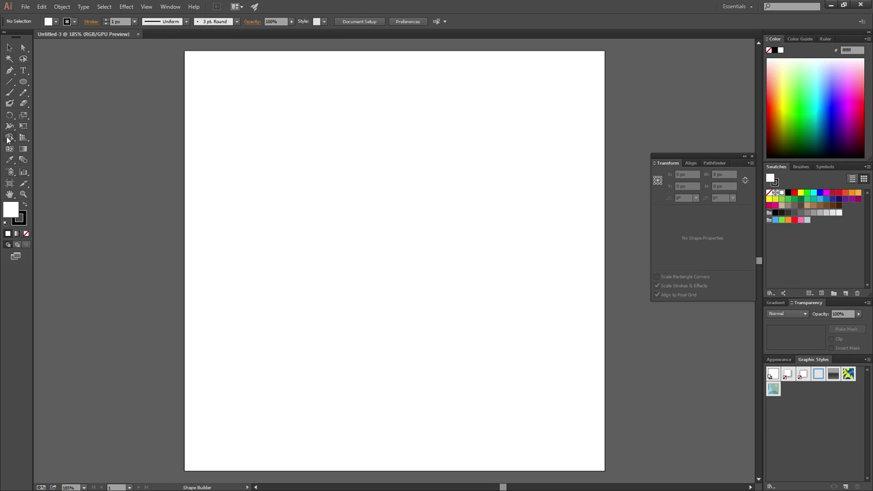
Draw a circle on the left and a larger overlapping circle to its right.
{"action": "left_click", "coordinate": [23, 82]}
{"action": "mouse_move", "coordinate": [249, 172]}
{"action": "left_mouse_down"}
{"action": "mouse_move", "coordinate": [416, 302]}
{"action": "mouse_move", "coordinate": [416, 338]}
{"action": "left_mouse_up"}
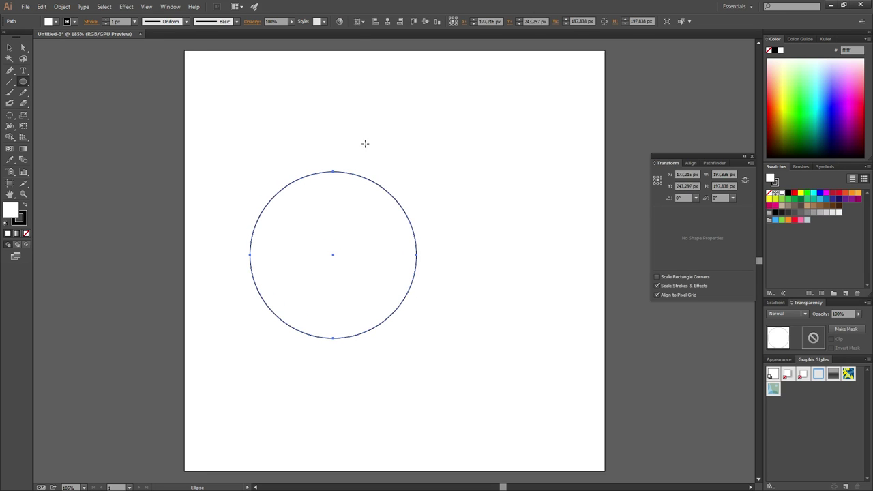
{"action": "left_click_drag", "start_coordinate": [365, 143], "coordinate": [578, 356]}
Select each circle in turn with the Direct Selection Tool.
{"action": "left_click", "coordinate": [24, 47]}
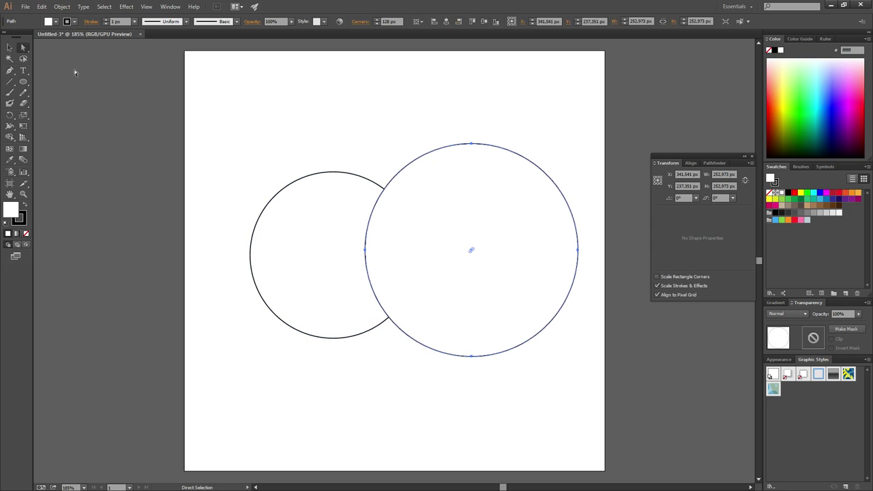
{"action": "left_click", "coordinate": [312, 225]}
{"action": "left_click", "coordinate": [452, 239]}
{"action": "left_click", "coordinate": [329, 237]}
{"action": "left_click", "coordinate": [501, 228]}
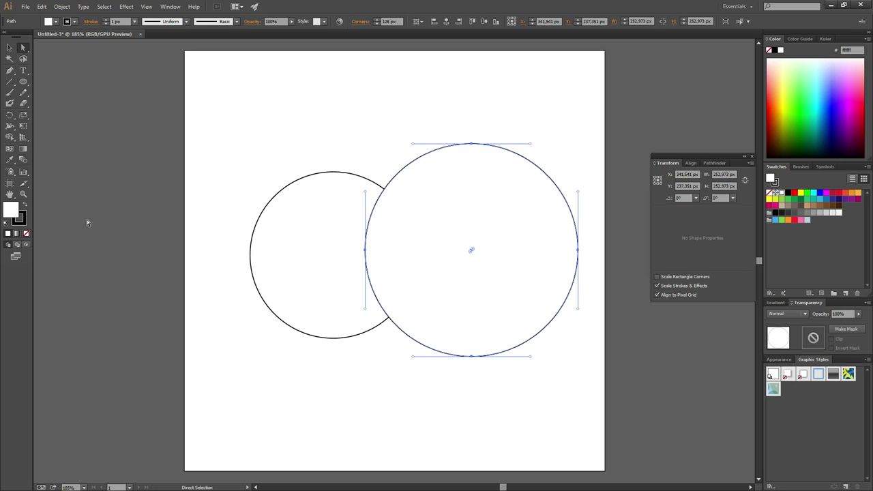
Fill both circles with a blue colour.
{"action": "left_click", "coordinate": [320, 193], "text": "shift"}
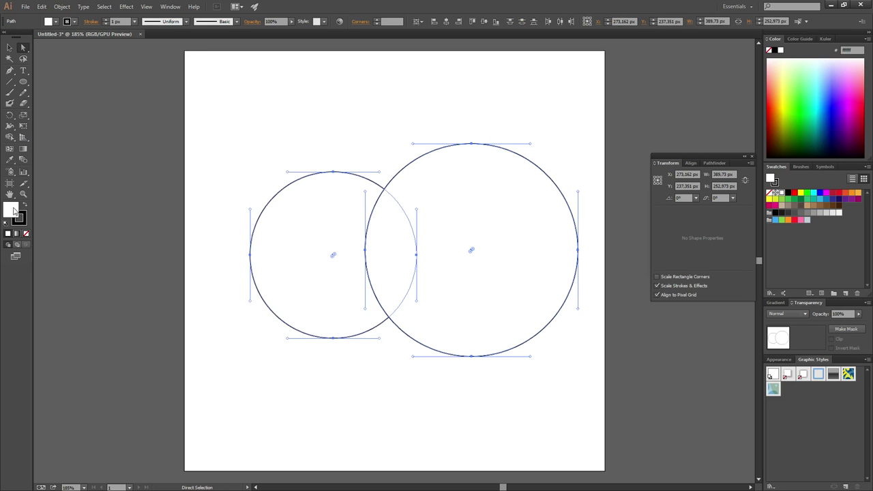
{"action": "double_click", "coordinate": [12, 210]}
{"action": "left_click_drag", "start_coordinate": [402, 243], "coordinate": [391, 193]}
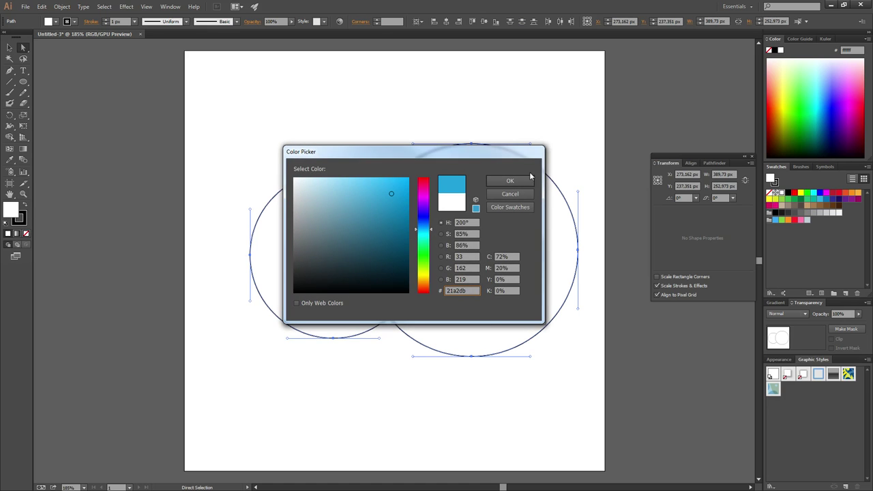
{"action": "left_click", "coordinate": [511, 180]}
{"action": "left_click", "coordinate": [337, 123]}
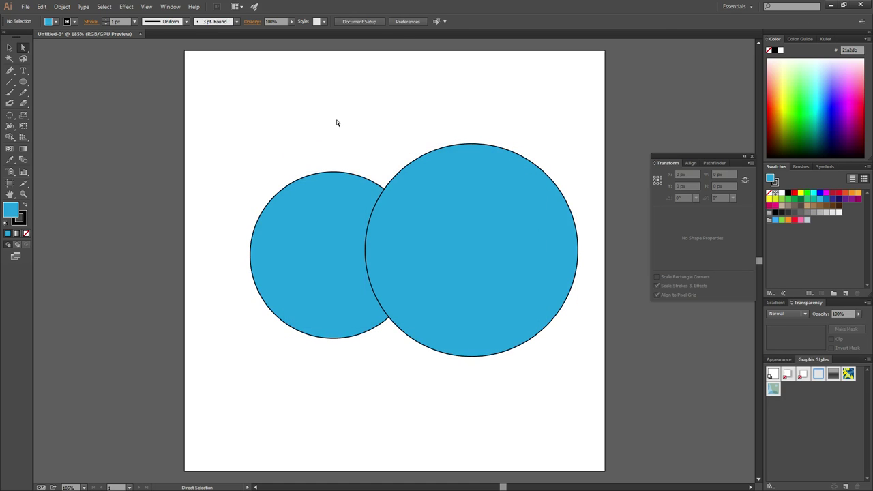
Change both circles' fill to gold d6a322.
{"action": "left_click", "coordinate": [314, 223]}
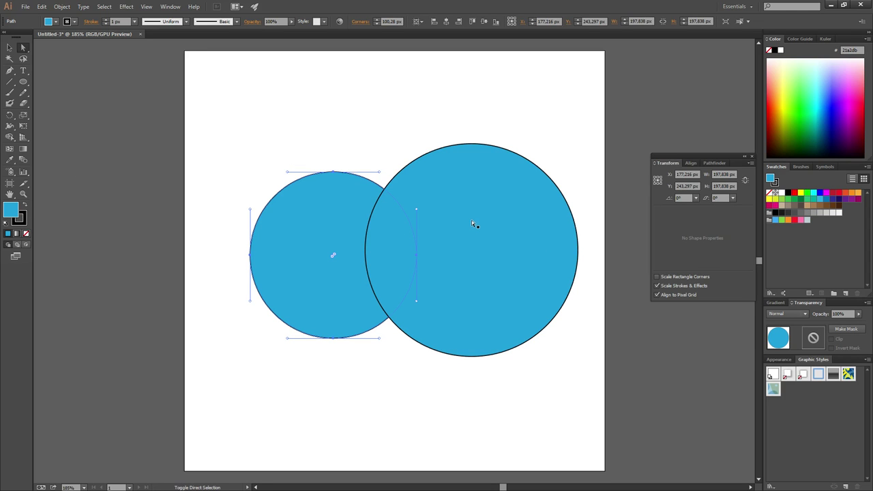
{"action": "left_click", "coordinate": [472, 221], "text": "shift"}
{"action": "double_click", "coordinate": [9, 211]}
{"action": "left_click_drag", "start_coordinate": [419, 257], "coordinate": [422, 280]}
{"action": "left_click", "coordinate": [510, 181]}
{"action": "left_click", "coordinate": [315, 137]}
Reselect both gold circles together with a marquee.
{"action": "left_click", "coordinate": [472, 247]}
{"action": "left_click", "coordinate": [346, 253], "text": "shift"}
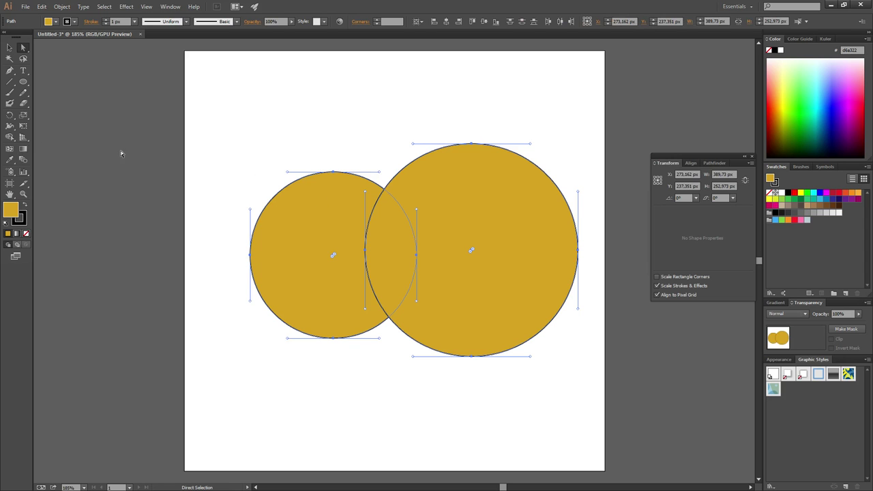
{"action": "left_click", "coordinate": [221, 114]}
{"action": "left_click_drag", "start_coordinate": [204, 76], "coordinate": [632, 416]}
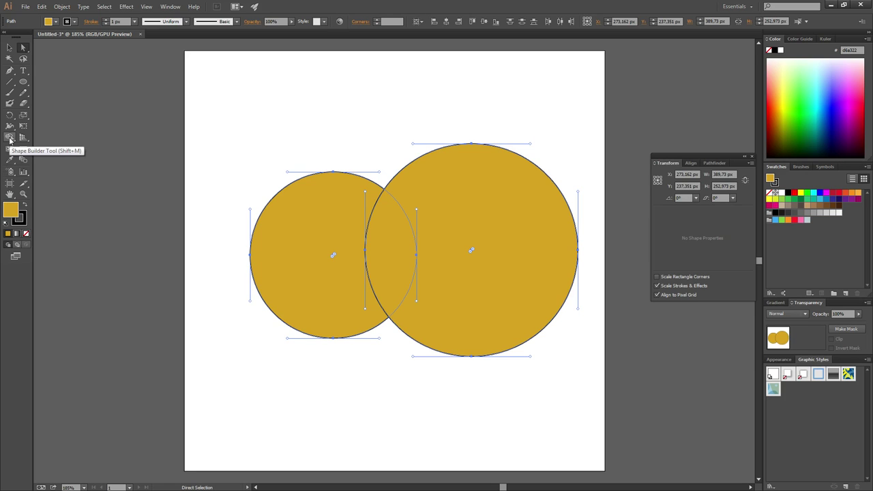
{"action": "left_click", "coordinate": [10, 138]}
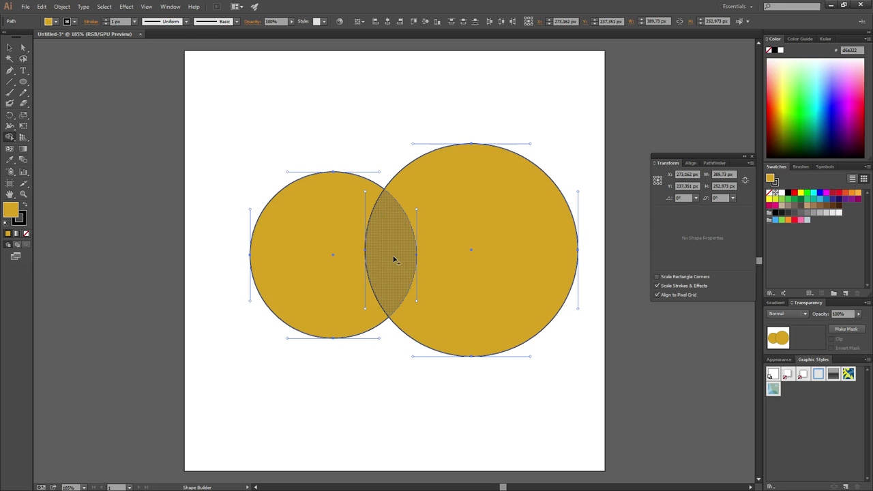
{"action": "left_click", "coordinate": [394, 259]}
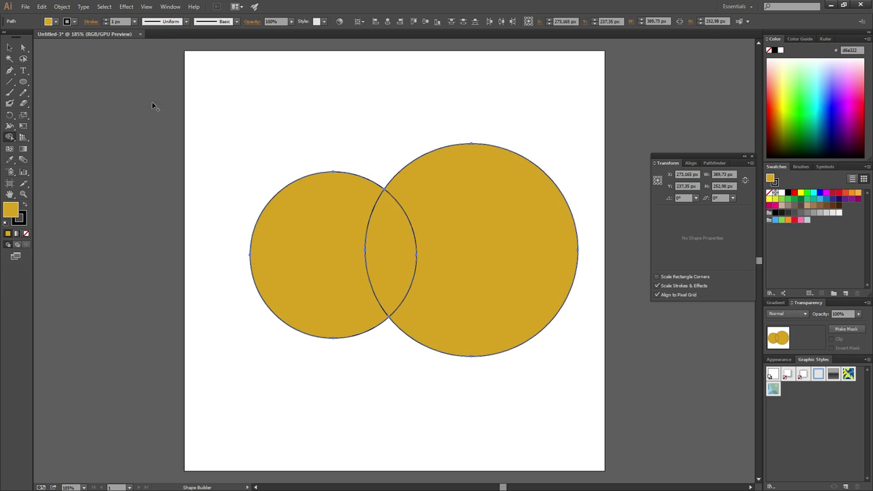
{"action": "left_click", "coordinate": [28, 45]}
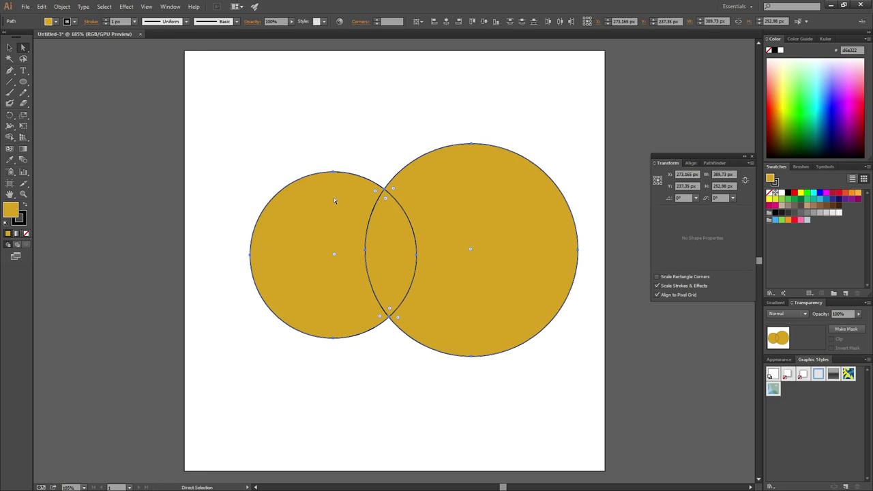
{"action": "left_click_drag", "start_coordinate": [305, 254], "coordinate": [240, 183]}
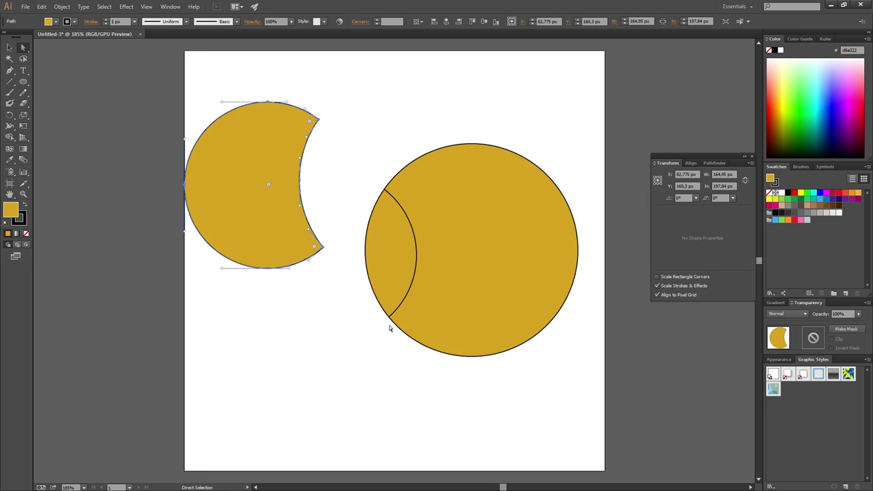
{"action": "left_click_drag", "start_coordinate": [403, 250], "coordinate": [333, 376]}
{"action": "left_click", "coordinate": [487, 261]}
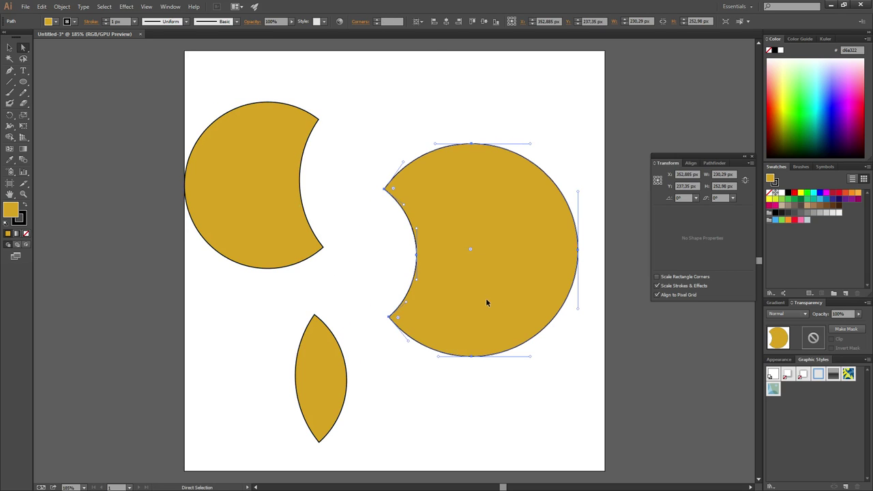
{"action": "left_click_drag", "start_coordinate": [487, 303], "coordinate": [513, 178]}
{"action": "key", "text": "ctrl+z"}
{"action": "key", "text": "ctrl+z"}
{"action": "key", "text": "ctrl+z"}
{"action": "key", "text": "ctrl+z"}
{"action": "key", "text": "ctrl+z"}
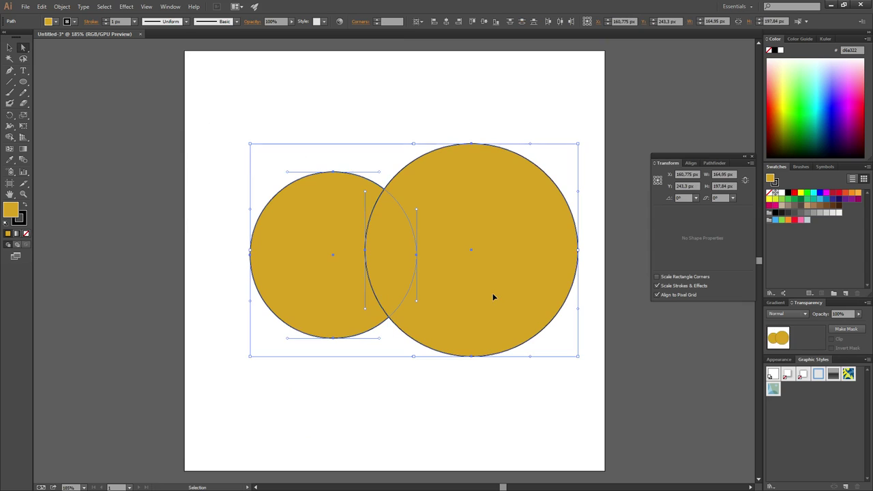
{"action": "key", "text": "a"}
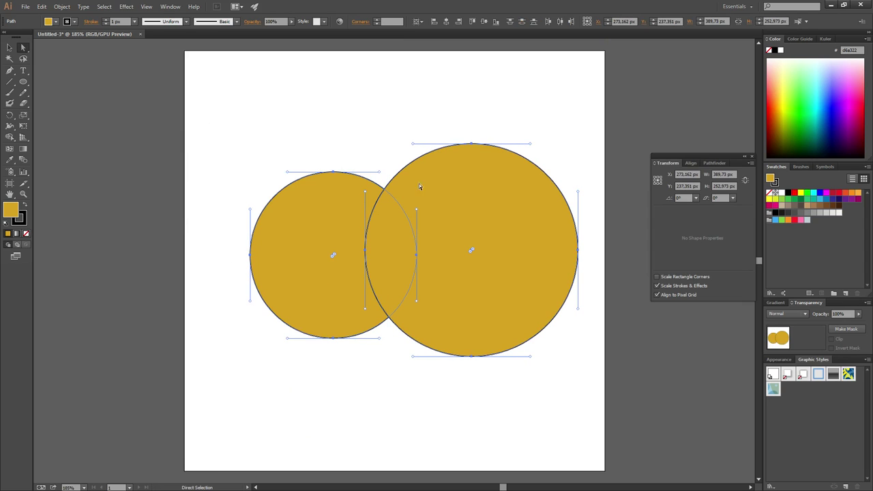
{"action": "left_click", "coordinate": [9, 138]}
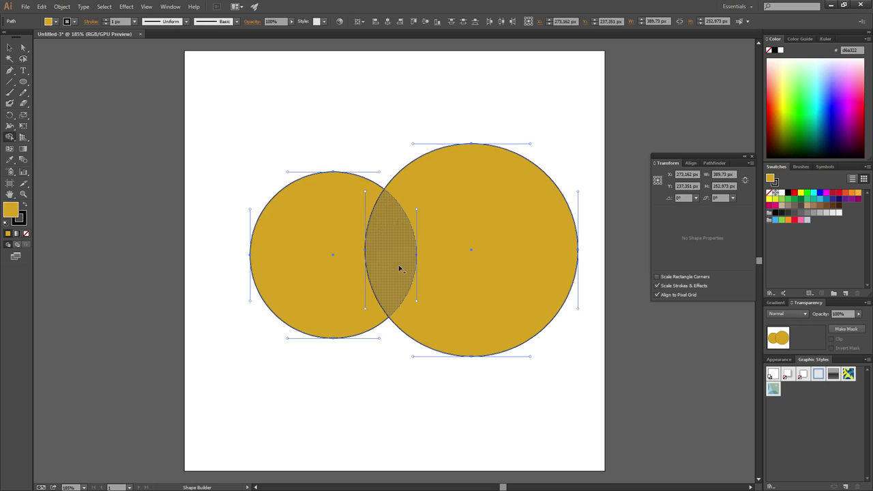
{"action": "mouse_move", "coordinate": [400, 268]}
{"action": "left_mouse_down"}
{"action": "mouse_move", "coordinate": [309, 300]}
{"action": "mouse_move", "coordinate": [312, 243]}
{"action": "left_mouse_up"}
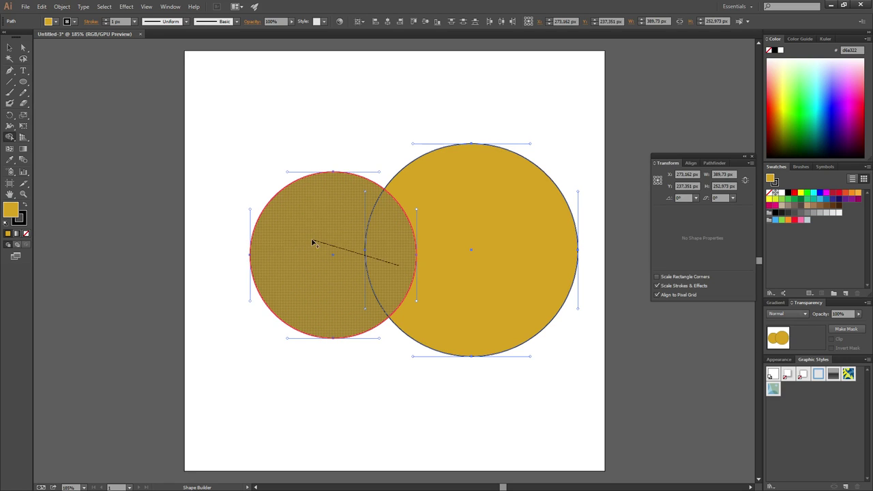
{"action": "mouse_move", "coordinate": [312, 243]}
{"action": "left_mouse_down"}
{"action": "mouse_move", "coordinate": [267, 239]}
{"action": "mouse_move", "coordinate": [296, 307]}
{"action": "mouse_move", "coordinate": [290, 245]}
{"action": "left_mouse_up"}
{"action": "left_click_drag", "start_coordinate": [290, 244], "coordinate": [290, 246]}
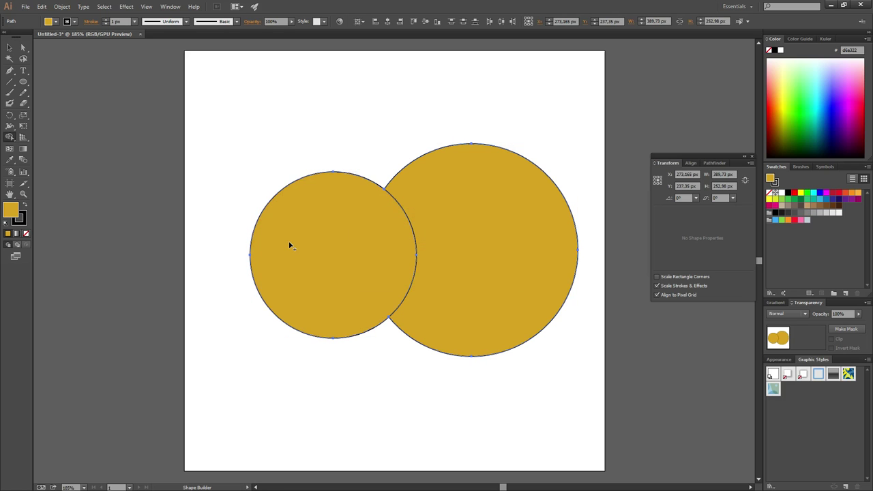
{"action": "left_click", "coordinate": [23, 47]}
{"action": "left_click", "coordinate": [321, 222]}
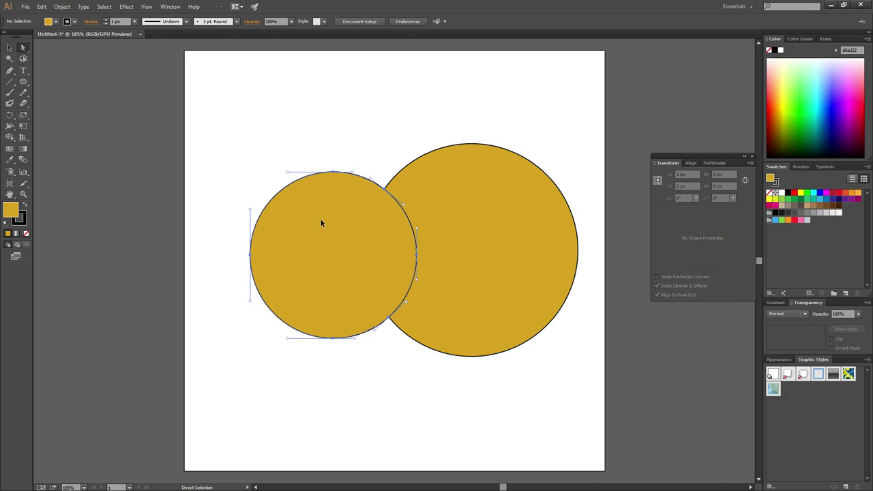
{"action": "left_click_drag", "start_coordinate": [370, 233], "coordinate": [308, 153]}
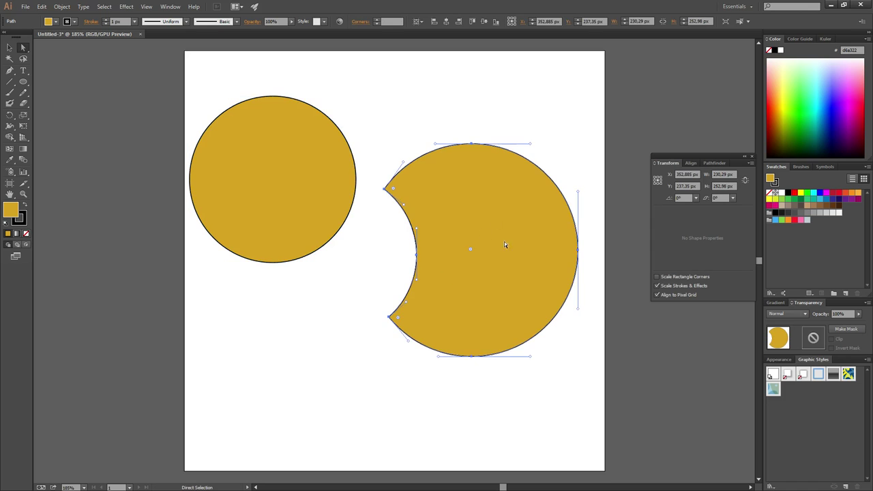
{"action": "left_click_drag", "start_coordinate": [480, 252], "coordinate": [504, 274]}
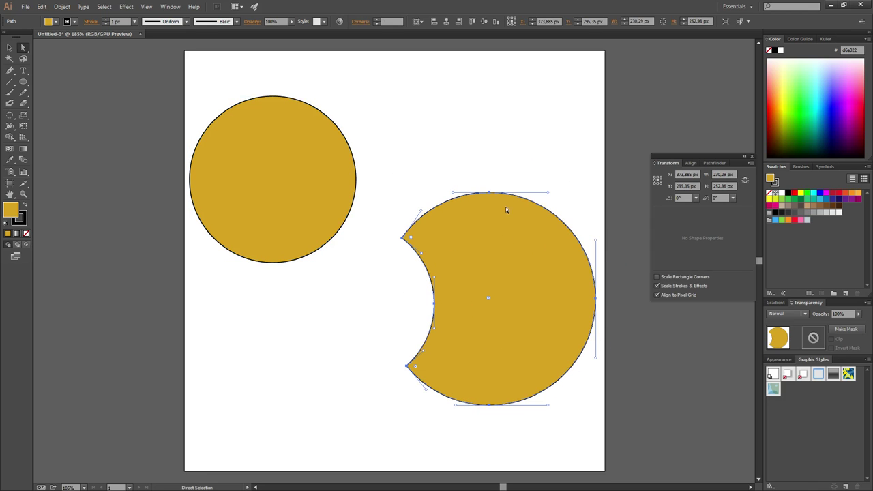
{"action": "key", "text": "v"}
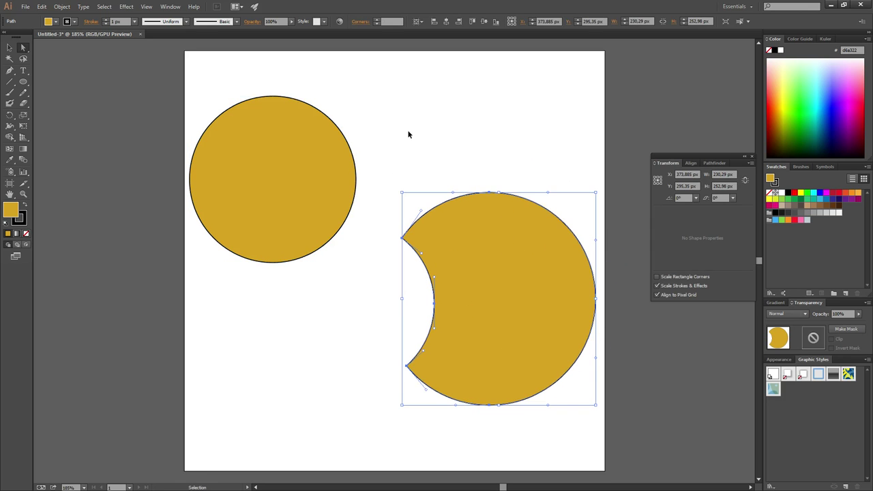
{"action": "key", "text": "ctrl+z"}
{"action": "key", "text": "ctrl+z"}
{"action": "key", "text": "ctrl+z"}
{"action": "key", "text": "a"}
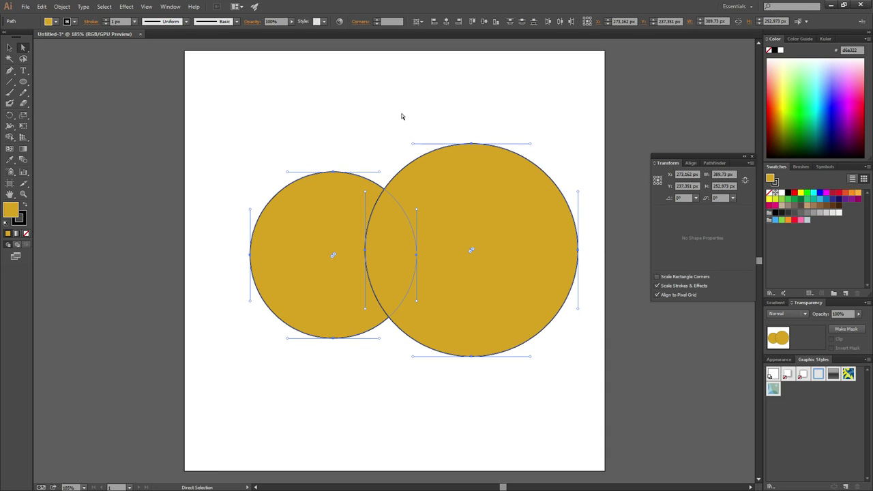
Select both gold circles and switch to the Shape Builder Tool.
{"action": "left_click", "coordinate": [402, 117]}
{"action": "left_click_drag", "start_coordinate": [295, 154], "coordinate": [620, 411]}
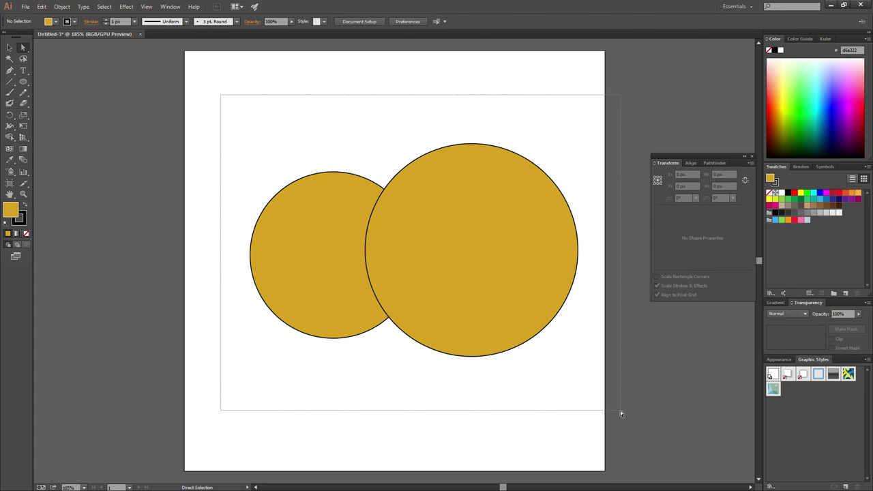
{"action": "left_click", "coordinate": [10, 148]}
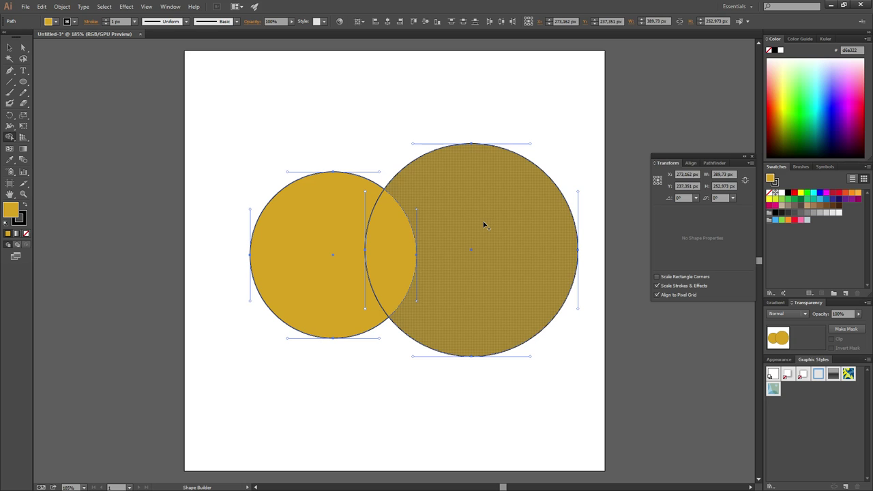
Pull the crescent, lens overlap and left circle pieces apart.
{"action": "key", "text": "a"}
{"action": "key", "text": "ctrl+shift+a"}
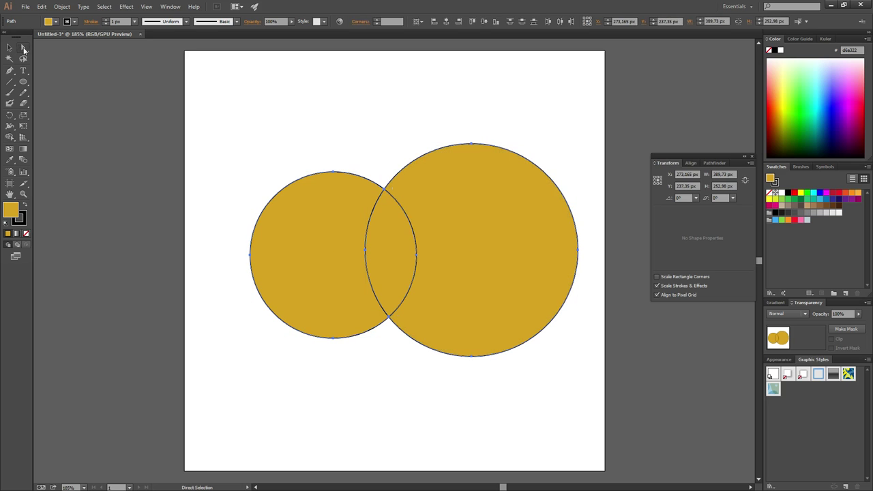
{"action": "left_click", "coordinate": [440, 225]}
{"action": "left_click_drag", "start_coordinate": [486, 214], "coordinate": [563, 283]}
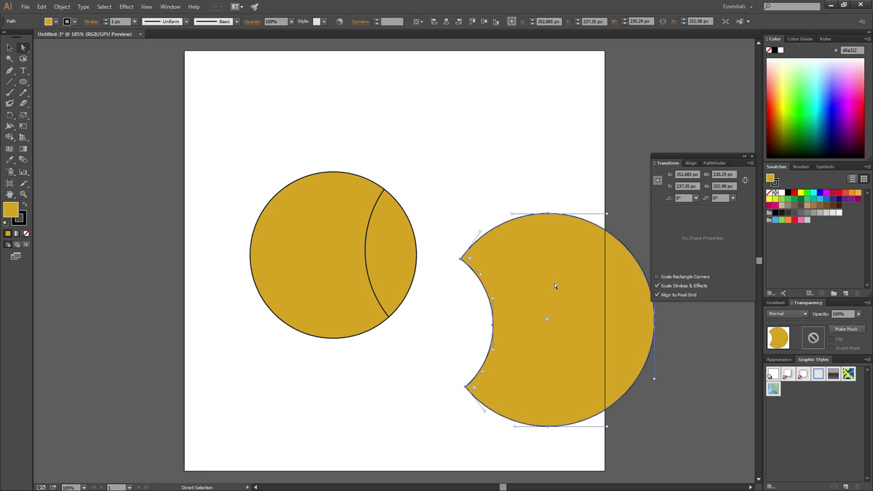
{"action": "left_click", "coordinate": [401, 241]}
{"action": "left_click_drag", "start_coordinate": [396, 271], "coordinate": [449, 156]}
{"action": "left_click_drag", "start_coordinate": [349, 251], "coordinate": [254, 375]}
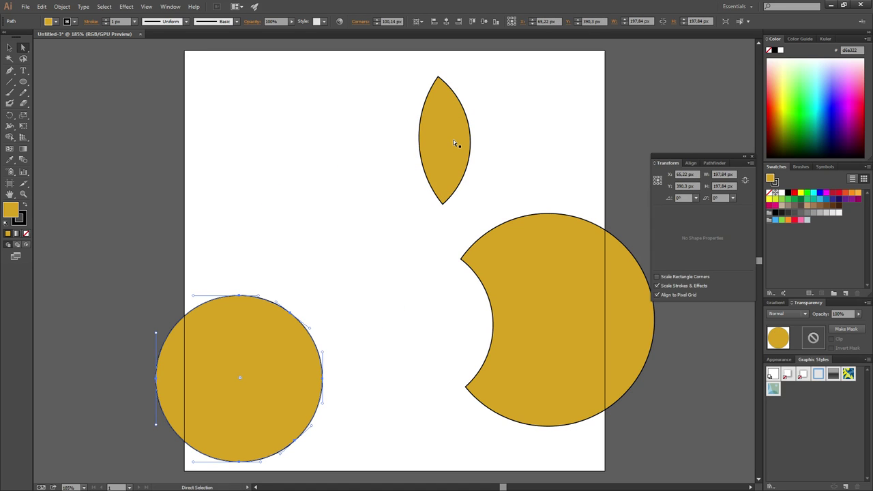
{"action": "left_click_drag", "start_coordinate": [454, 143], "coordinate": [419, 227]}
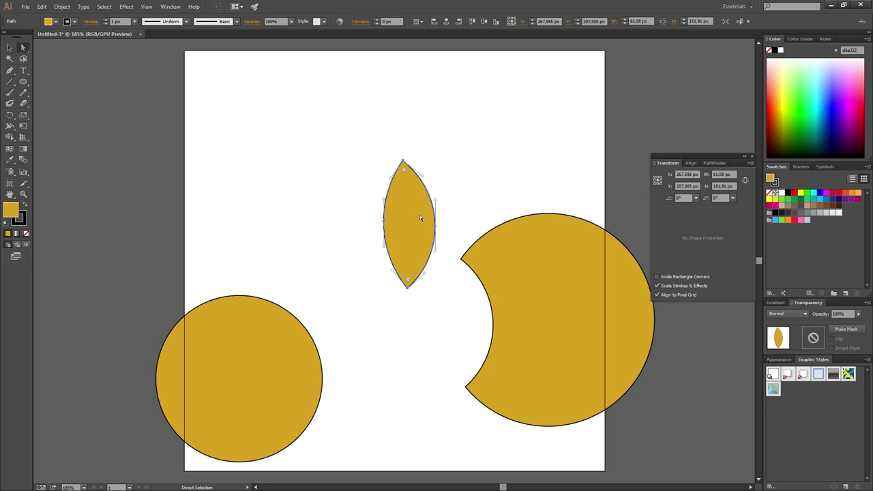
Marquee-select all three gold pieces and delete them.
{"action": "left_click", "coordinate": [312, 210]}
{"action": "left_click_drag", "start_coordinate": [104, 119], "coordinate": [687, 403]}
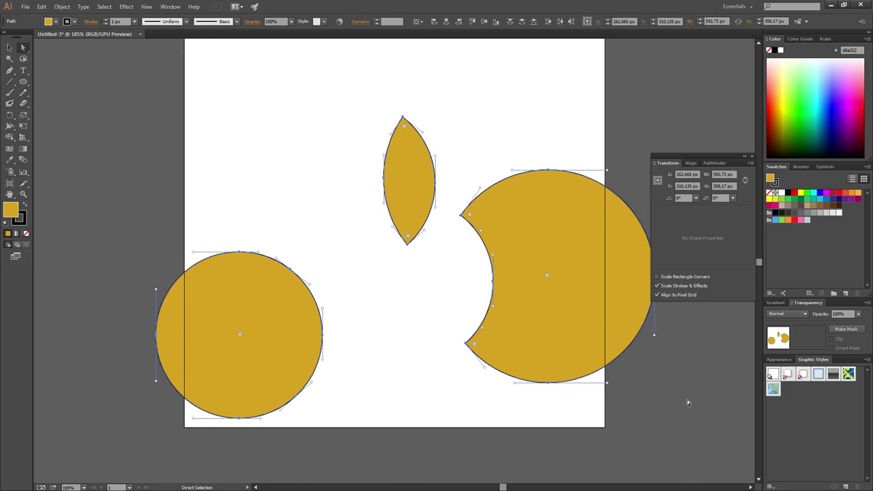
{"action": "key", "text": "Delete"}
{"action": "scroll", "coordinate": [487, 258], "scroll_direction": "up", "scroll_amount": 1}
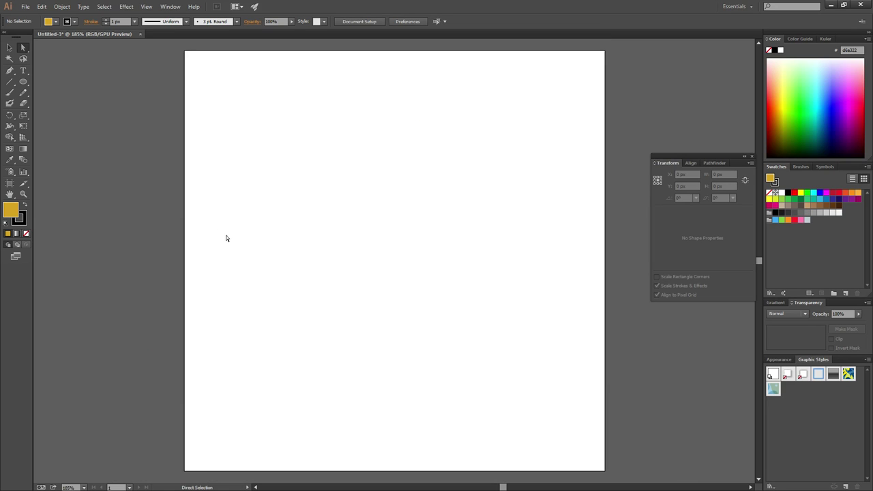
Draw a 173.892 px gold circle, Alt-drag an overlapping copy right, and select both.
{"action": "left_click", "coordinate": [23, 82]}
{"action": "left_click_drag", "start_coordinate": [274, 177], "coordinate": [419, 321]}
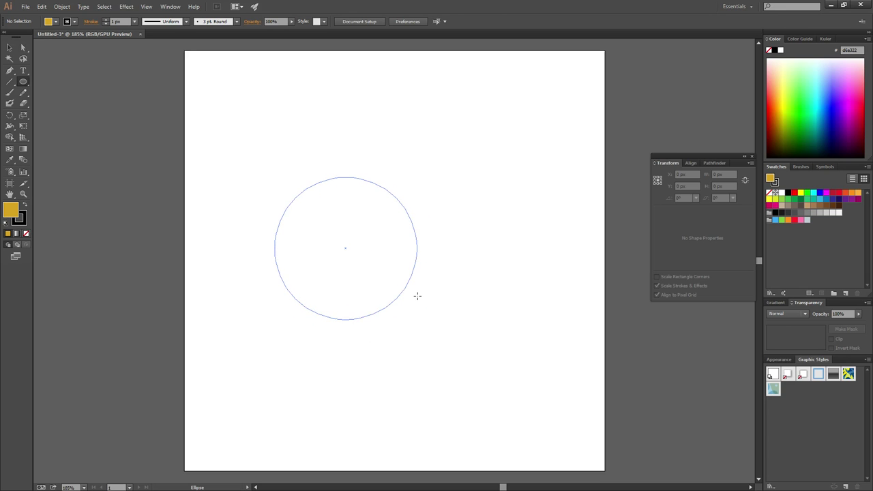
{"action": "key", "text": "a"}
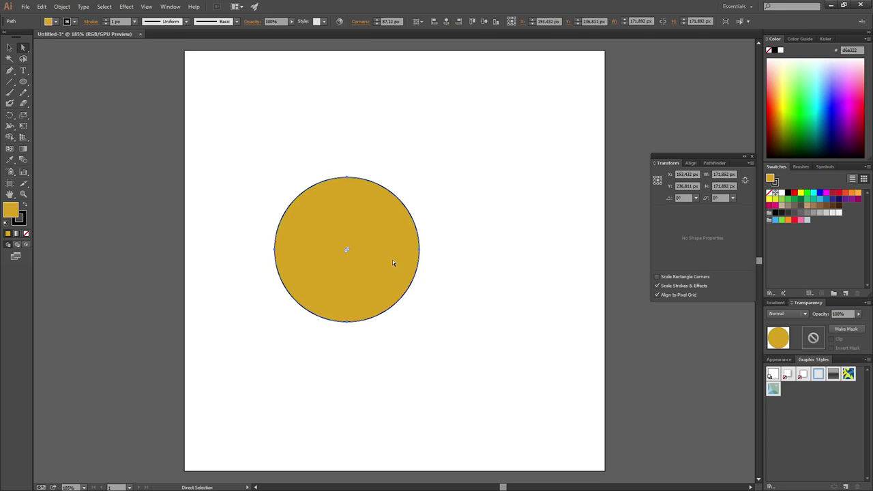
{"action": "key", "text": "v"}
{"action": "mouse_move", "coordinate": [380, 266]}
{"action": "left_mouse_down"}
{"action": "mouse_move", "coordinate": [508, 266]}
{"action": "mouse_move", "coordinate": [460, 263]}
{"action": "left_mouse_up"}
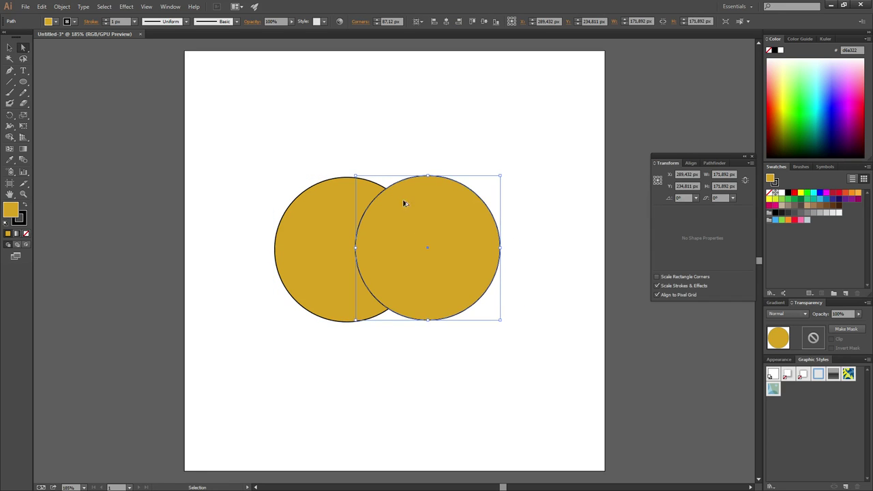
{"action": "key", "text": "a"}
{"action": "left_click_drag", "start_coordinate": [203, 102], "coordinate": [592, 403]}
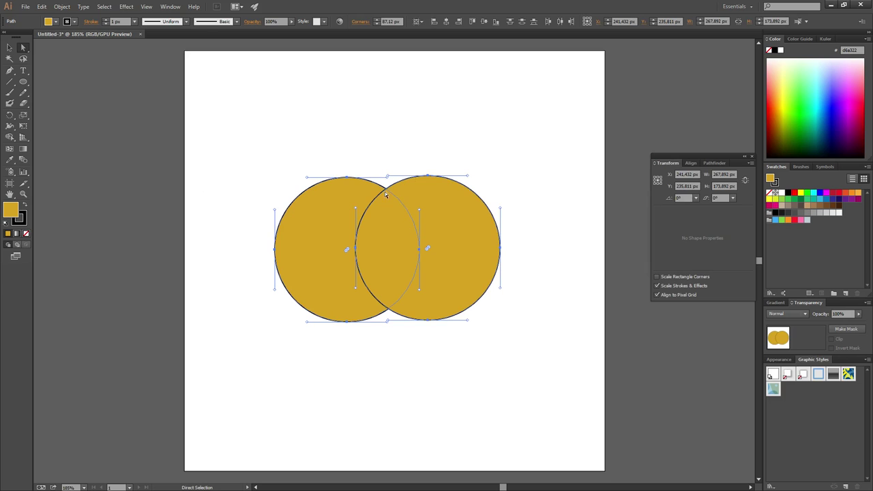
Split the circles with Shape Builder and pull the lens-shaped overlap upward.
{"action": "left_click", "coordinate": [11, 139]}
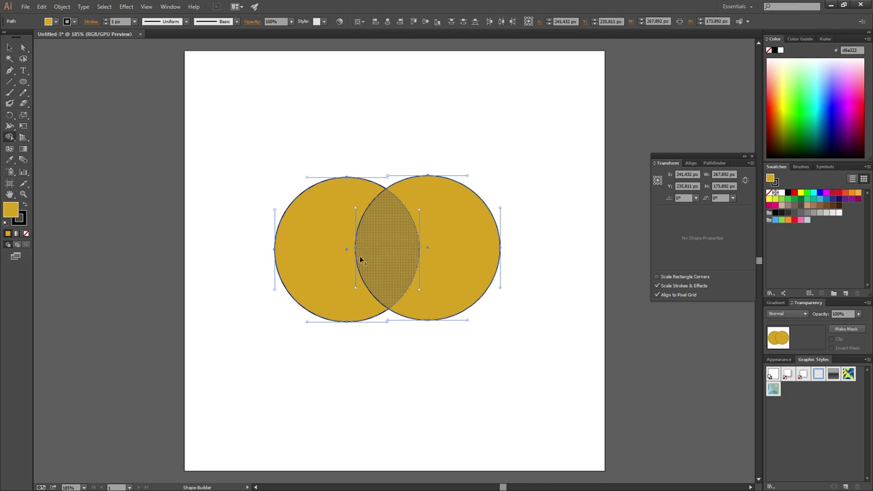
{"action": "left_click", "coordinate": [450, 238]}
{"action": "key", "text": "a"}
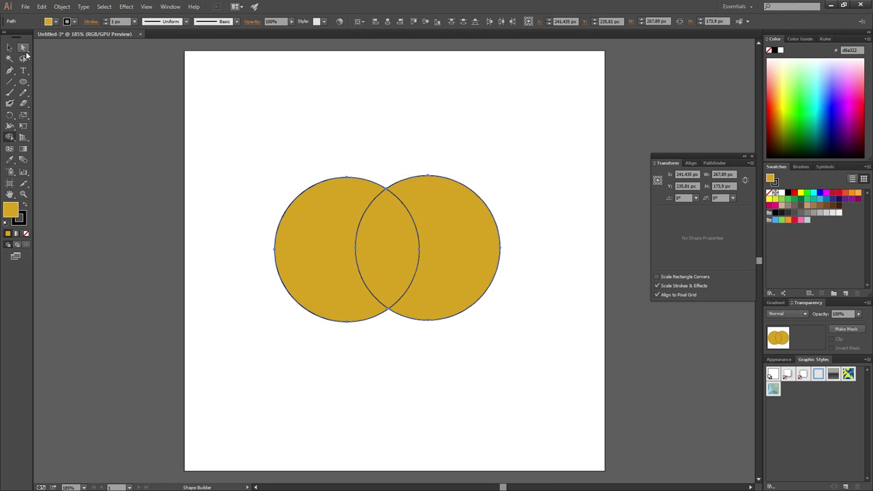
{"action": "left_click", "coordinate": [214, 146]}
{"action": "left_click", "coordinate": [375, 235]}
{"action": "left_click_drag", "start_coordinate": [398, 249], "coordinate": [385, 113]}
Separate and delete the left circle and the crescent remainder.
{"action": "left_click", "coordinate": [308, 282]}
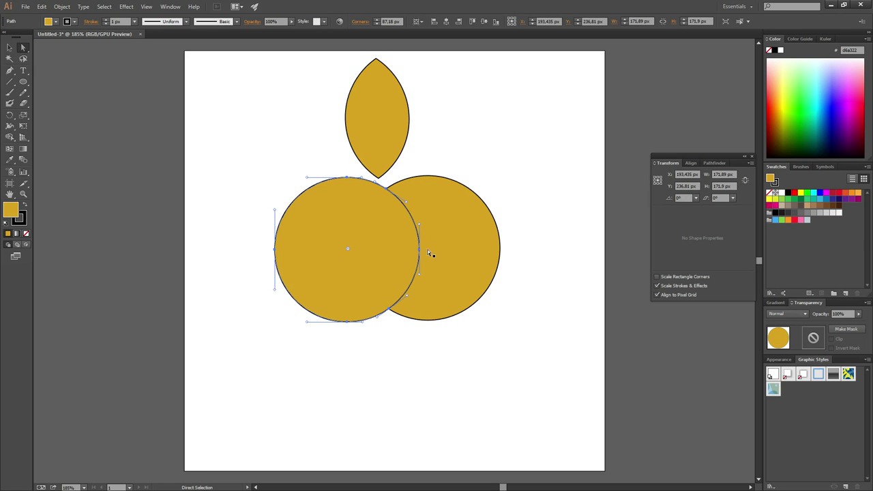
{"action": "left_click_drag", "start_coordinate": [430, 254], "coordinate": [482, 324]}
{"action": "left_click_drag", "start_coordinate": [355, 243], "coordinate": [335, 340]}
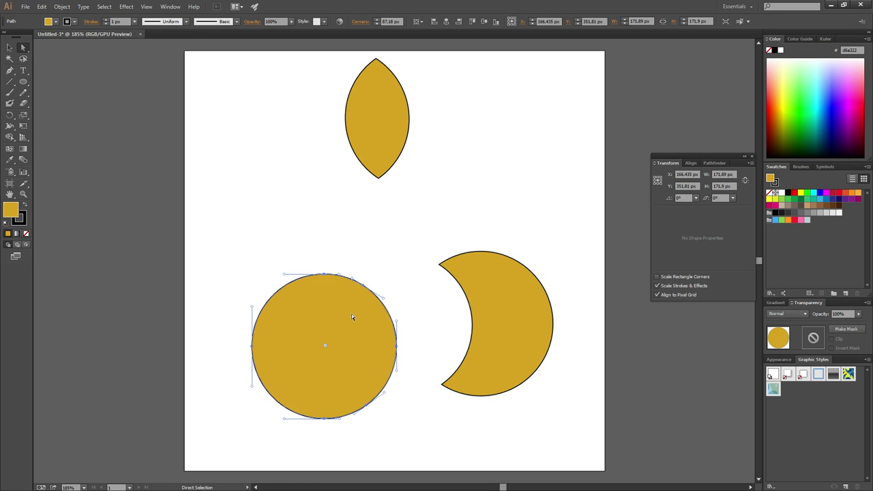
{"action": "key", "text": "Delete"}
{"action": "left_click", "coordinate": [516, 300]}
{"action": "key", "text": "Delete"}
Center the 75.69 × 142.56 px lens and Alt-drag a second copy beside it.
{"action": "left_click", "coordinate": [401, 121]}
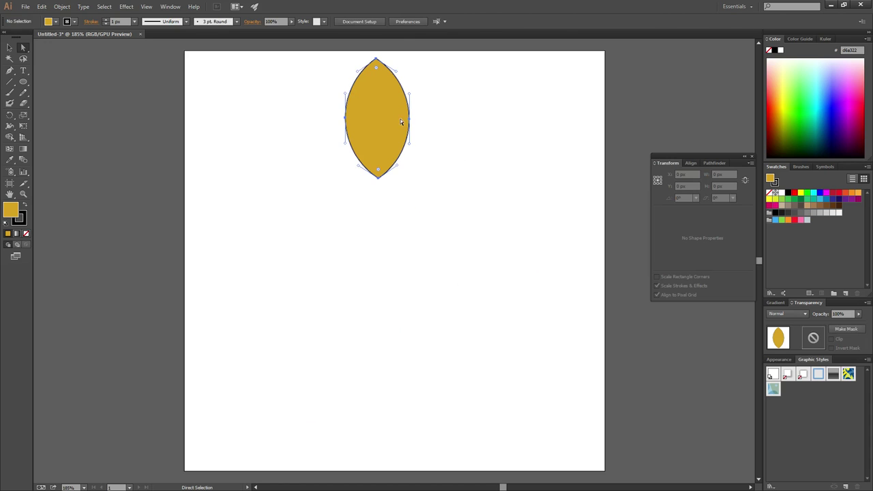
{"action": "mouse_move", "coordinate": [385, 120]}
{"action": "left_mouse_down"}
{"action": "mouse_move", "coordinate": [356, 272]}
{"action": "mouse_move", "coordinate": [405, 238]}
{"action": "left_mouse_up"}
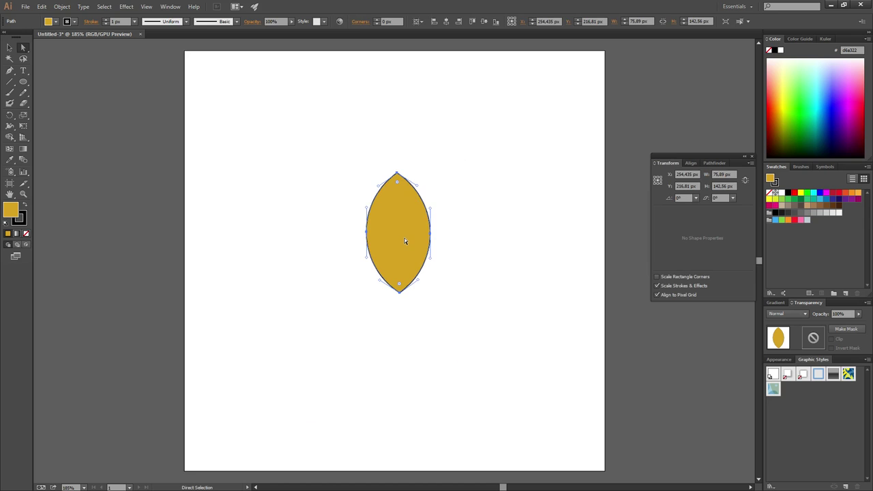
{"action": "left_click_drag", "start_coordinate": [405, 240], "coordinate": [291, 154], "text": "alt"}
{"action": "left_click", "coordinate": [430, 285]}
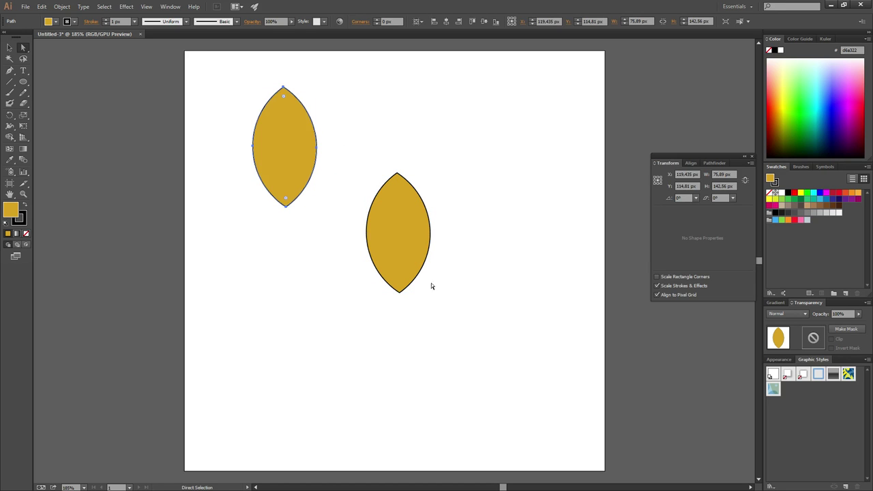
{"action": "left_click", "coordinate": [391, 232]}
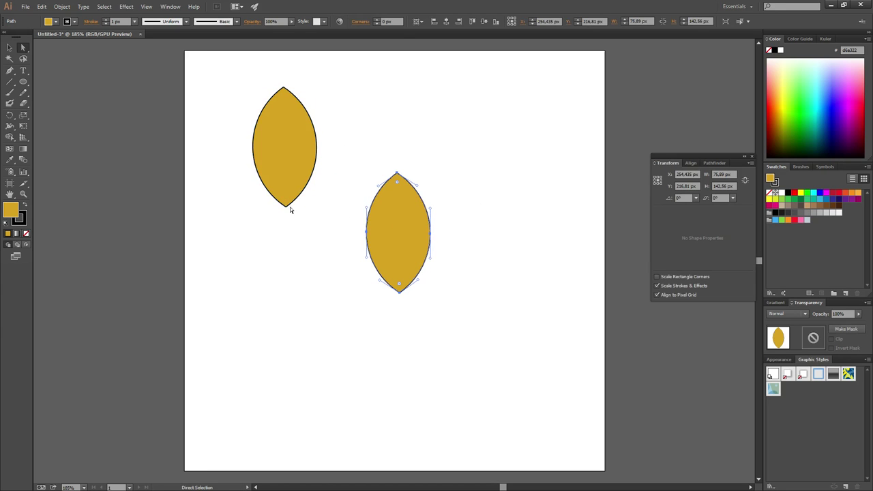
{"action": "left_click_drag", "start_coordinate": [412, 224], "coordinate": [438, 254]}
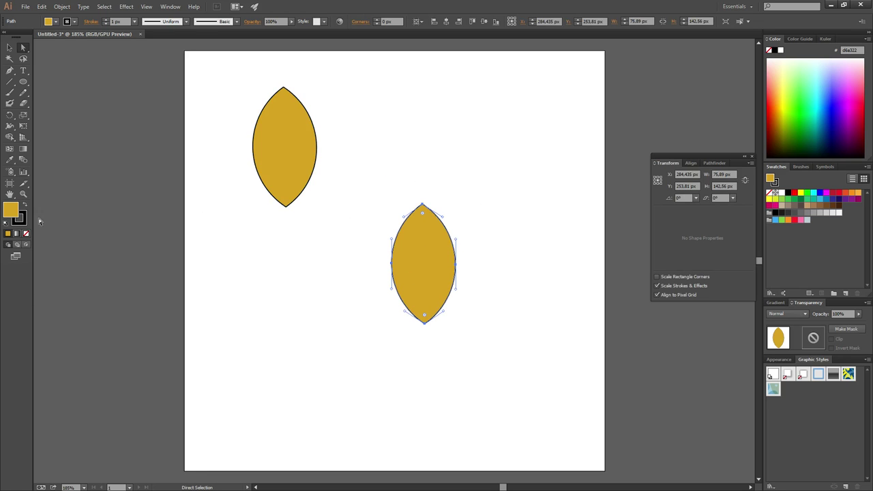
Give the lower-right lens a muted green fill, about 4c8c28, and nudge it up.
{"action": "double_click", "coordinate": [12, 211]}
{"action": "left_click", "coordinate": [428, 263]}
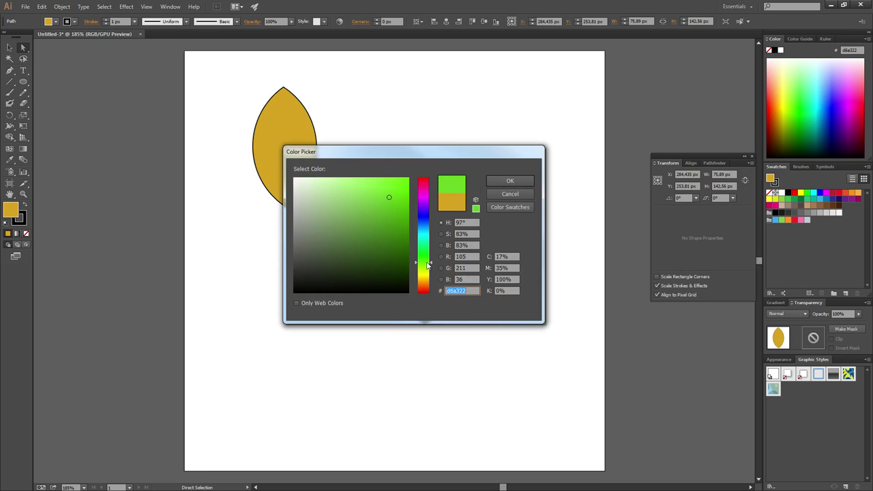
{"action": "mouse_move", "coordinate": [359, 234]}
{"action": "left_mouse_down"}
{"action": "mouse_move", "coordinate": [322, 213]}
{"action": "mouse_move", "coordinate": [387, 237]}
{"action": "left_mouse_up"}
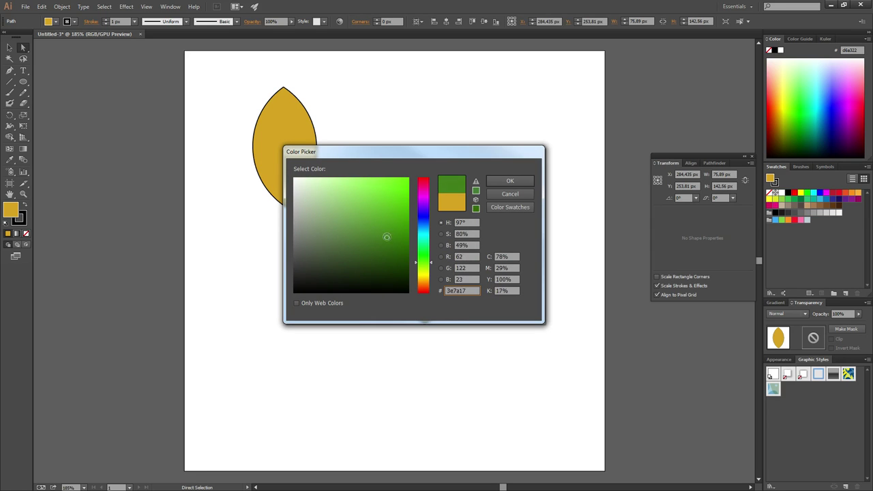
{"action": "left_click", "coordinate": [505, 181]}
{"action": "left_click", "coordinate": [457, 260]}
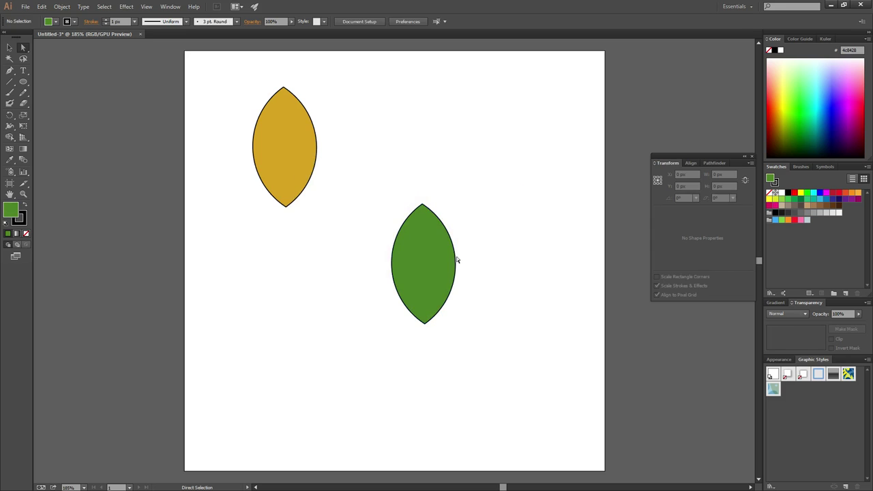
{"action": "left_click_drag", "start_coordinate": [408, 270], "coordinate": [424, 219]}
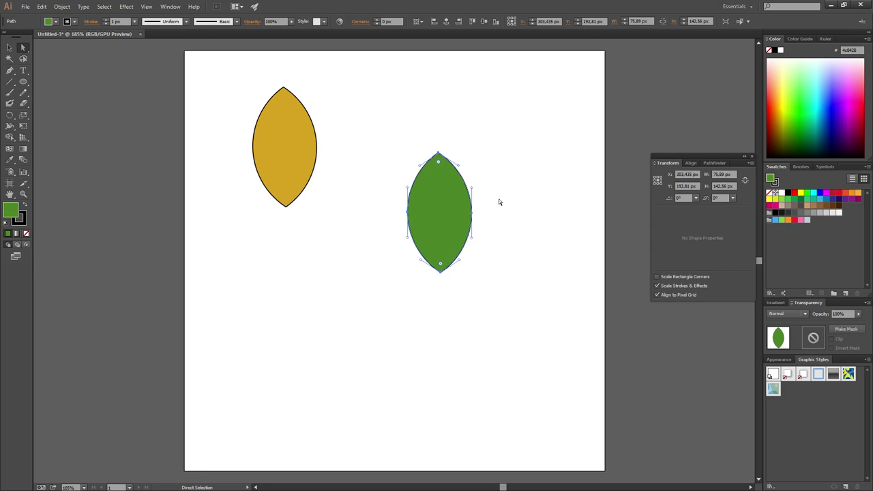
{"action": "left_click", "coordinate": [536, 193]}
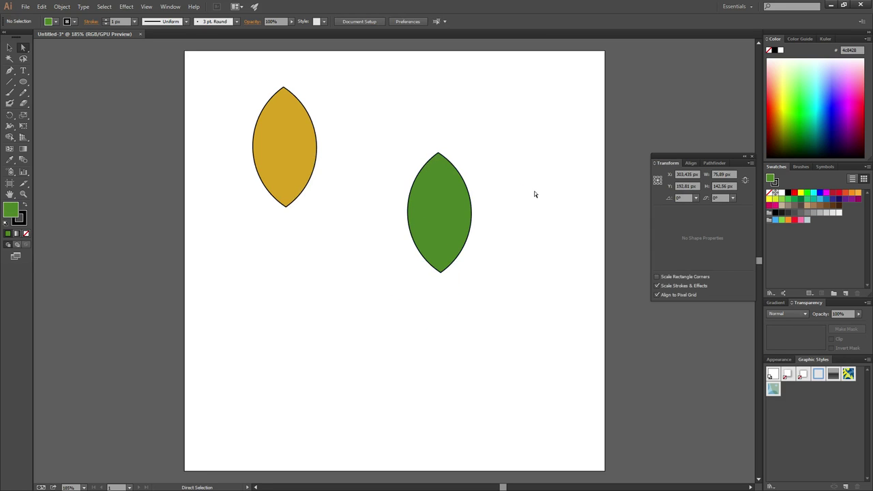
{"action": "left_click", "coordinate": [448, 217]}
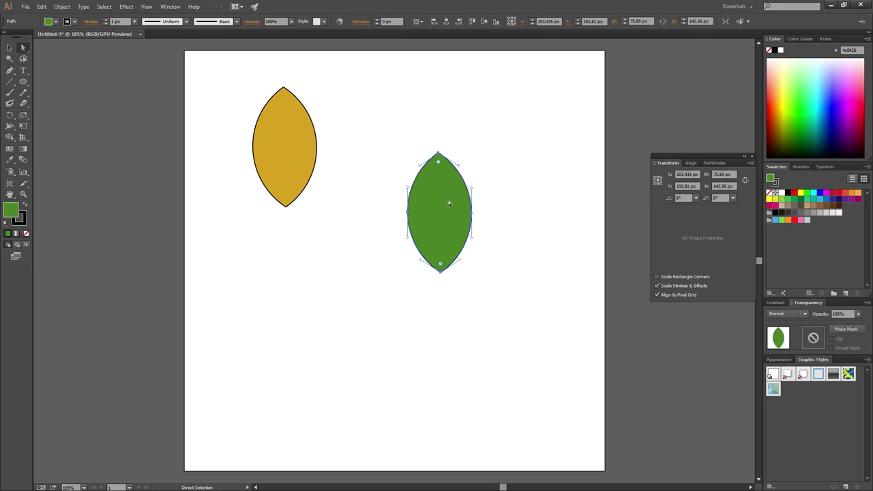
Fill the green leaf with a linear gradient and add a middle colour stop.
{"action": "left_click", "coordinate": [17, 234]}
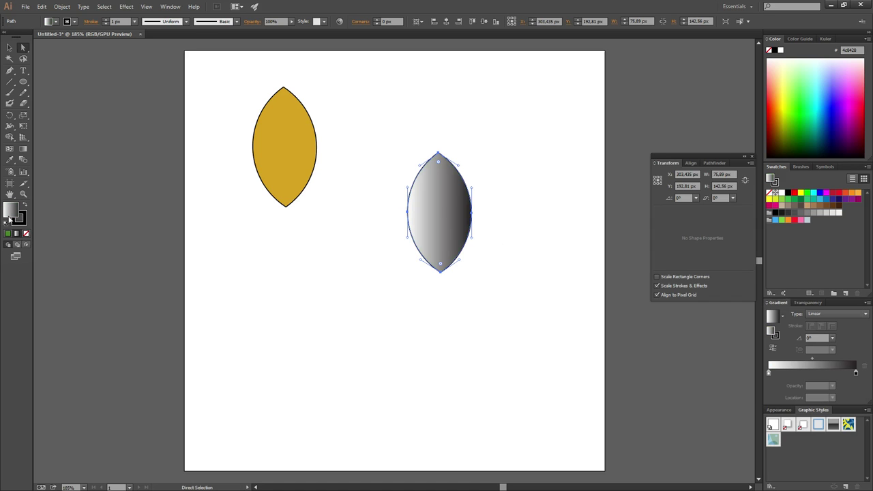
{"action": "double_click", "coordinate": [11, 210]}
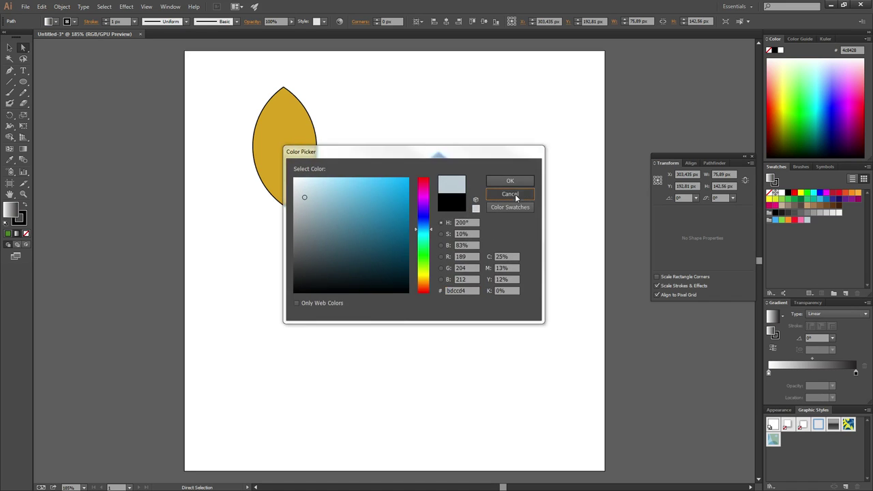
{"action": "left_click", "coordinate": [512, 195]}
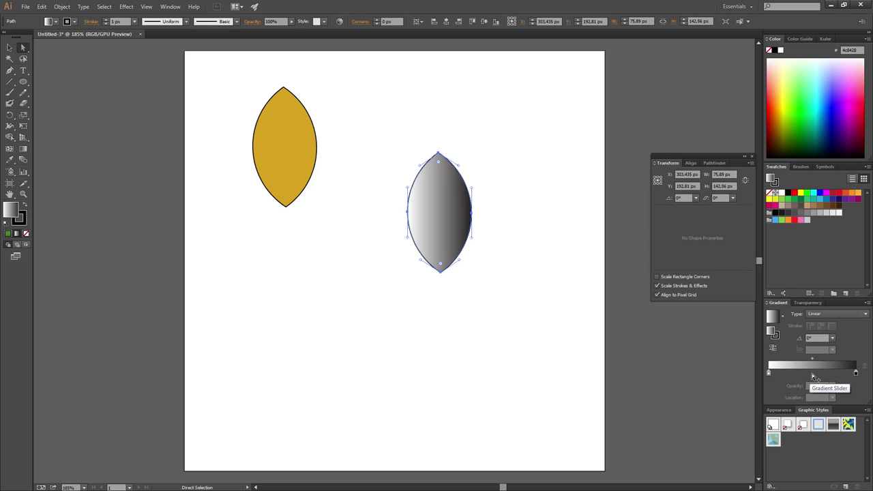
{"action": "left_click", "coordinate": [812, 373]}
{"action": "left_click", "coordinate": [769, 374]}
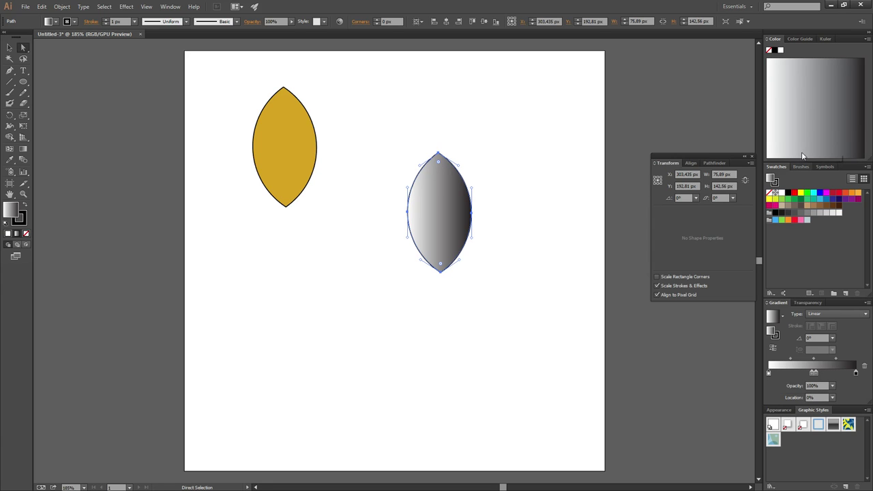
Set the gradient's left stop to green.
{"action": "left_click", "coordinate": [782, 199]}
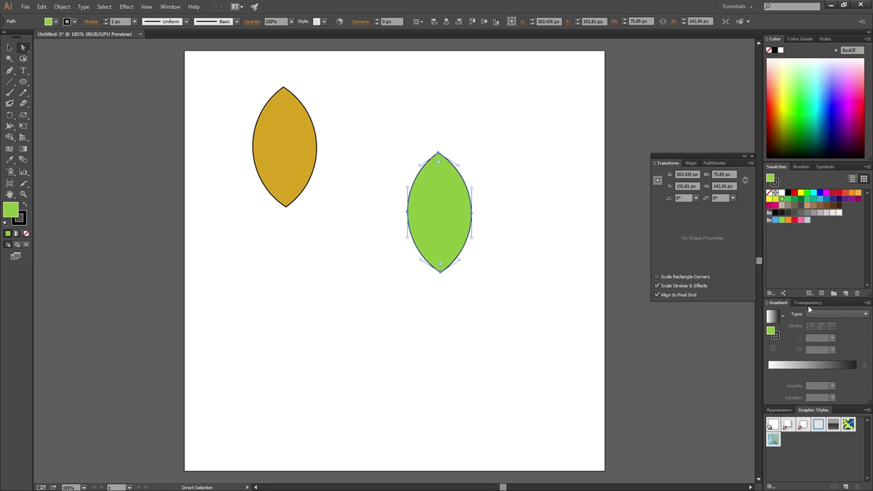
{"action": "left_click", "coordinate": [794, 116]}
{"action": "left_click_drag", "start_coordinate": [800, 113], "coordinate": [775, 368]}
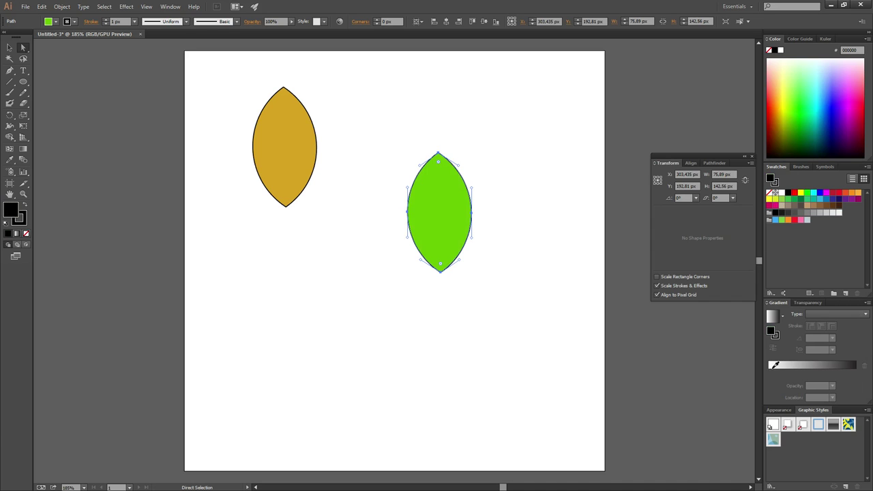
{"action": "left_click", "coordinate": [802, 39]}
{"action": "left_click", "coordinate": [825, 39]}
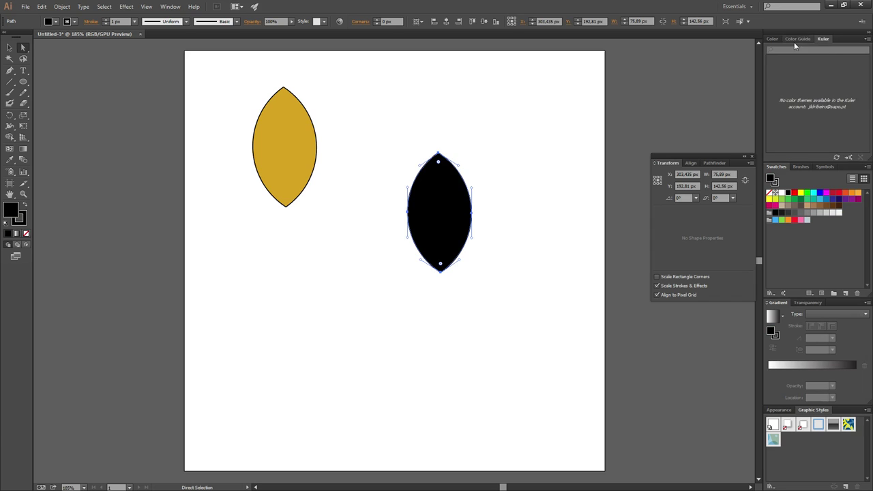
{"action": "left_click", "coordinate": [773, 39]}
{"action": "mouse_move", "coordinate": [782, 219]}
{"action": "left_mouse_down"}
{"action": "mouse_move", "coordinate": [773, 380]}
{"action": "mouse_move", "coordinate": [773, 368]}
{"action": "left_mouse_up"}
Make the middle stop bright green 00e92f and the right stop a deeper green.
{"action": "left_click", "coordinate": [813, 372]}
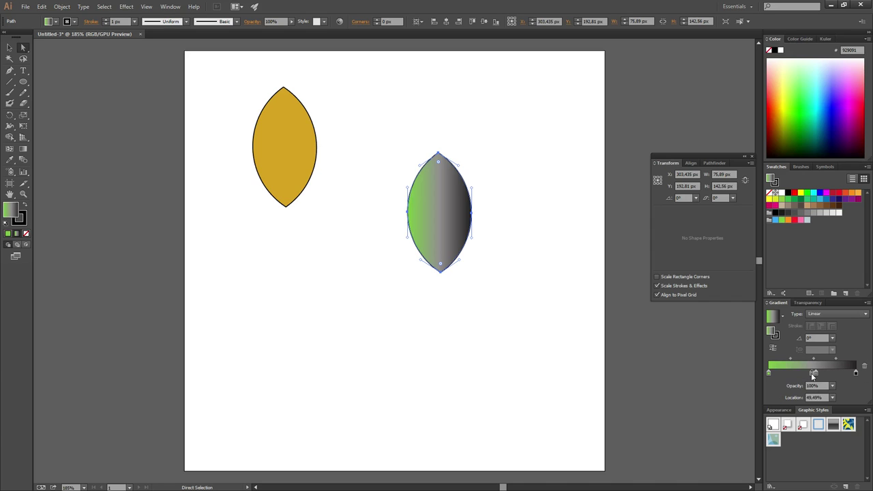
{"action": "double_click", "coordinate": [812, 372]}
{"action": "left_click", "coordinate": [782, 464]}
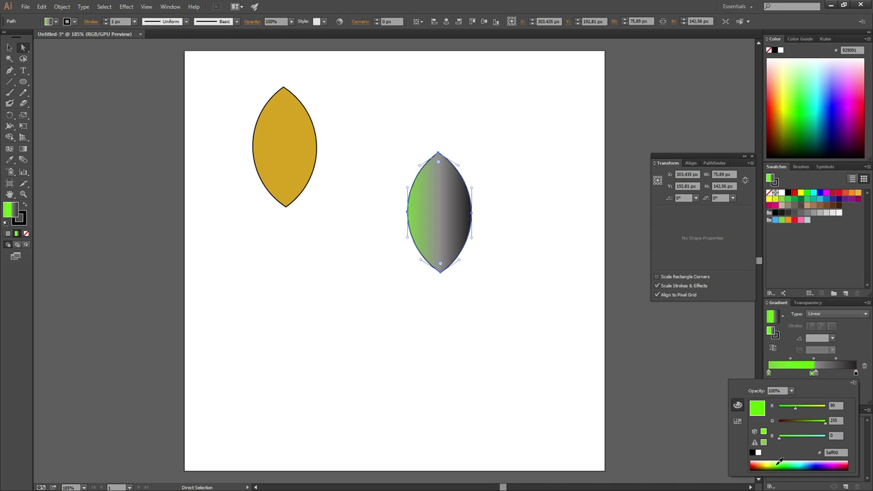
{"action": "mouse_move", "coordinate": [780, 462]}
{"action": "left_mouse_down"}
{"action": "mouse_move", "coordinate": [798, 462]}
{"action": "mouse_move", "coordinate": [785, 465]}
{"action": "left_mouse_up"}
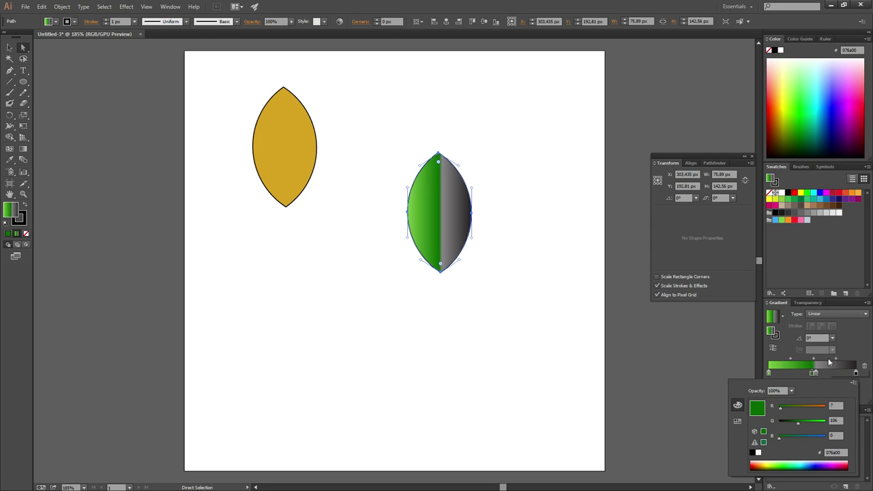
{"action": "left_click", "coordinate": [817, 375]}
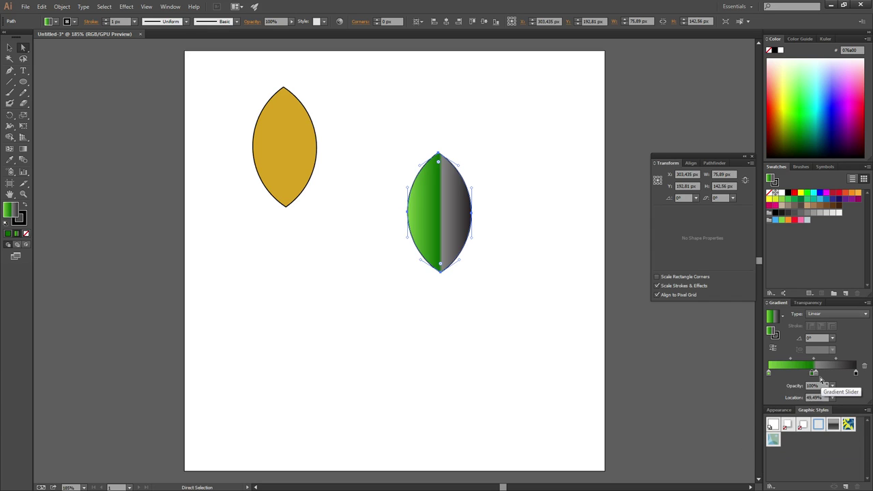
{"action": "double_click", "coordinate": [816, 374]}
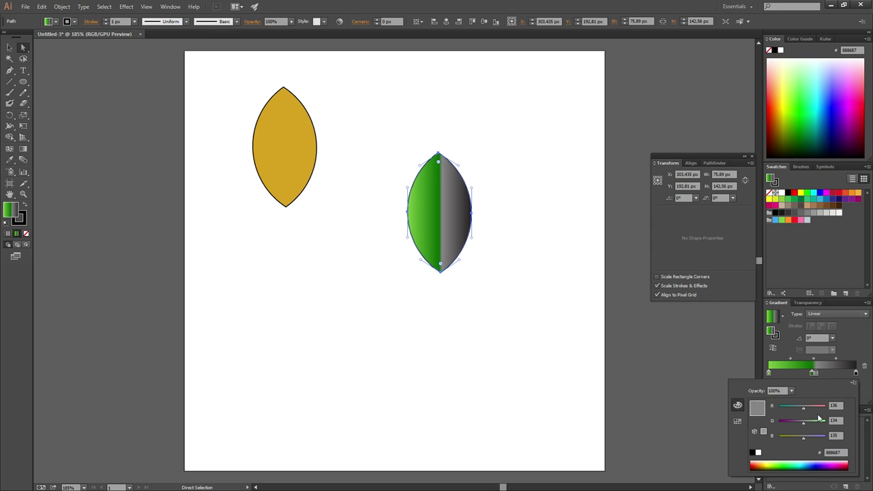
{"action": "left_click", "coordinate": [784, 462]}
{"action": "left_click", "coordinate": [787, 463]}
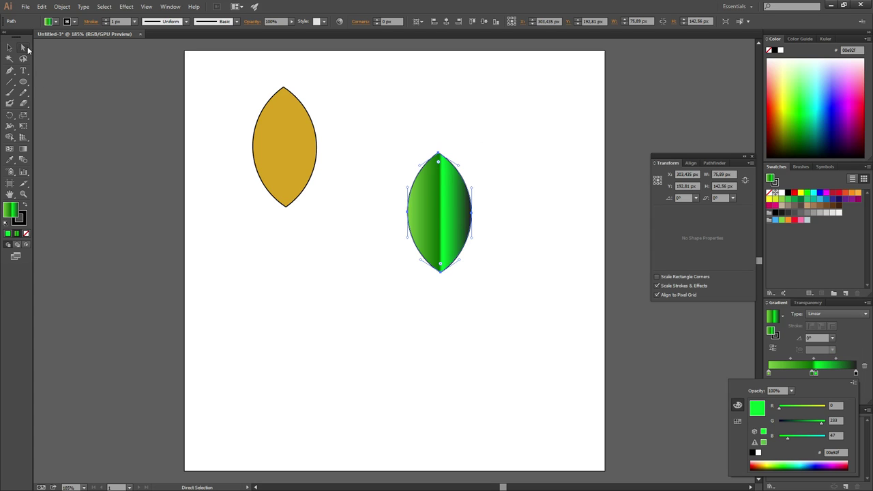
{"action": "left_click", "coordinate": [27, 47]}
Rotate the gradient leaf diagonally with the Free Transform tool.
{"action": "left_click_drag", "start_coordinate": [445, 214], "coordinate": [449, 247]}
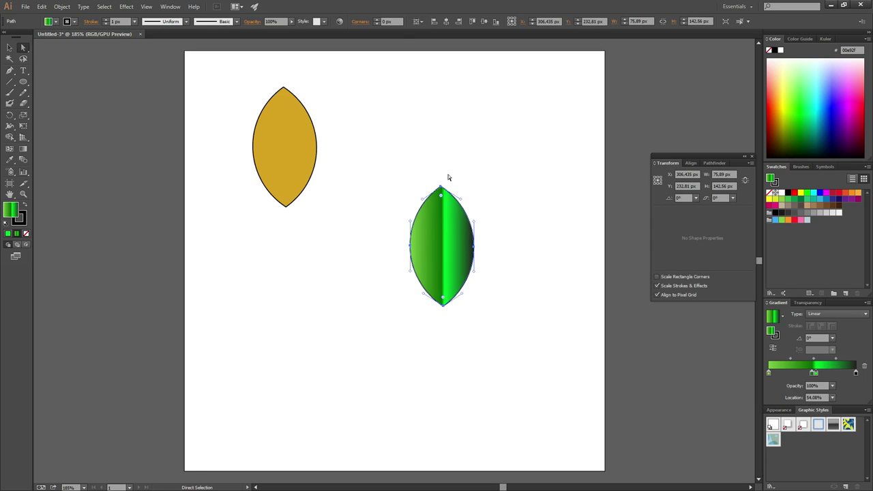
{"action": "left_click", "coordinate": [22, 128]}
{"action": "mouse_move", "coordinate": [454, 176]}
{"action": "left_mouse_down"}
{"action": "mouse_move", "coordinate": [339, 202]}
{"action": "mouse_move", "coordinate": [343, 196]}
{"action": "left_mouse_up"}
{"action": "key", "text": "a"}
{"action": "left_click", "coordinate": [259, 329]}
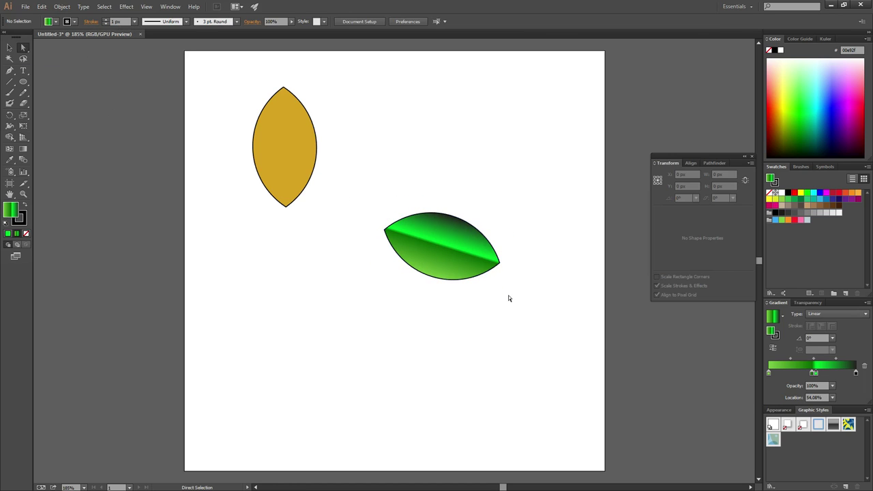
Set the green leaf's stroke to None.
{"action": "left_click_drag", "start_coordinate": [447, 254], "coordinate": [459, 204]}
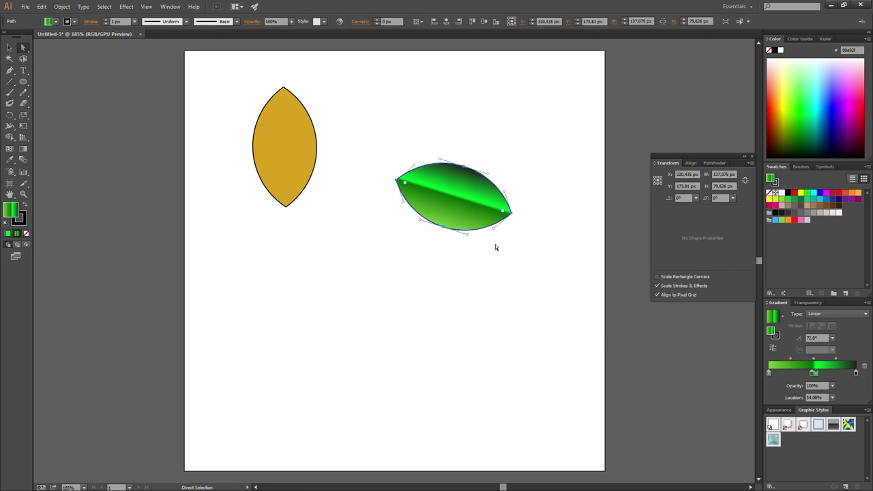
{"action": "left_click", "coordinate": [23, 220]}
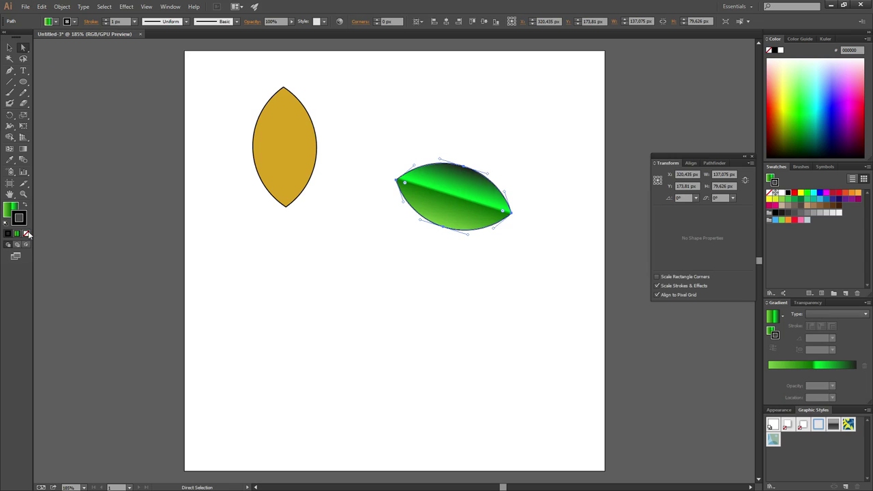
{"action": "left_click", "coordinate": [27, 234]}
{"action": "left_click", "coordinate": [7, 213]}
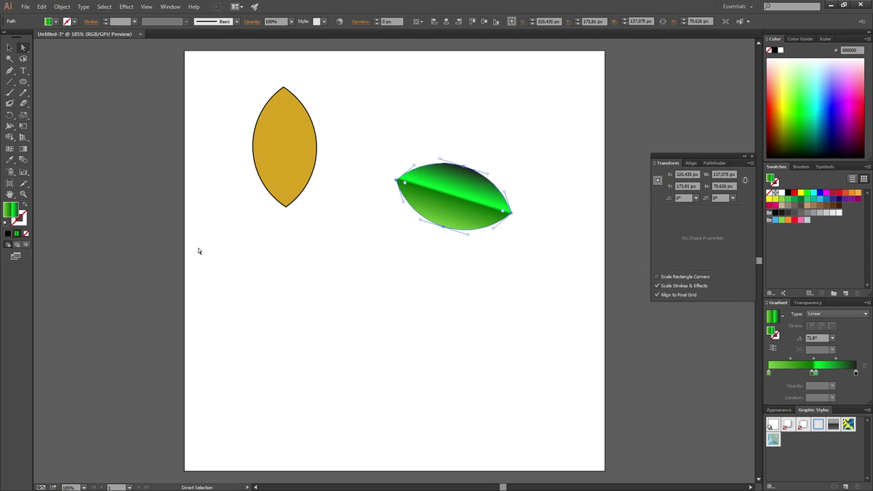
{"action": "left_click", "coordinate": [467, 344]}
{"action": "left_click", "coordinate": [405, 192]}
Alt-drag three smaller copies of the leaf below it.
{"action": "left_click_drag", "start_coordinate": [465, 219], "coordinate": [422, 276]}
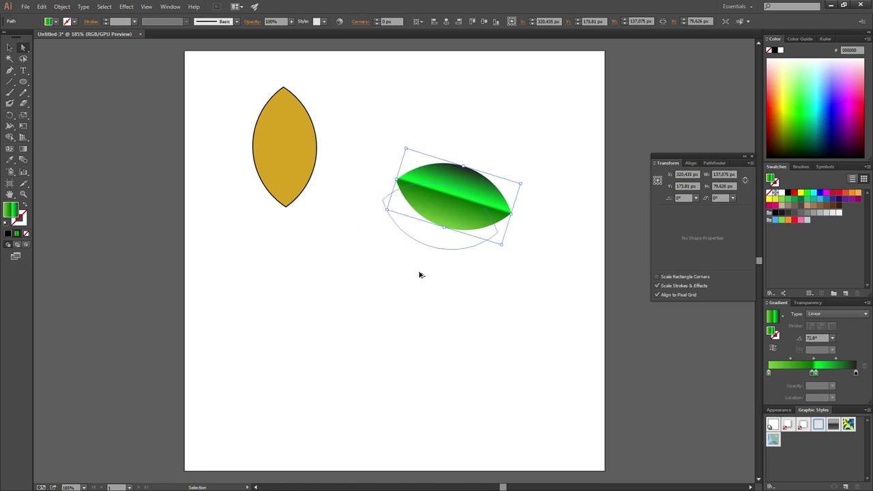
{"action": "key", "text": "v"}
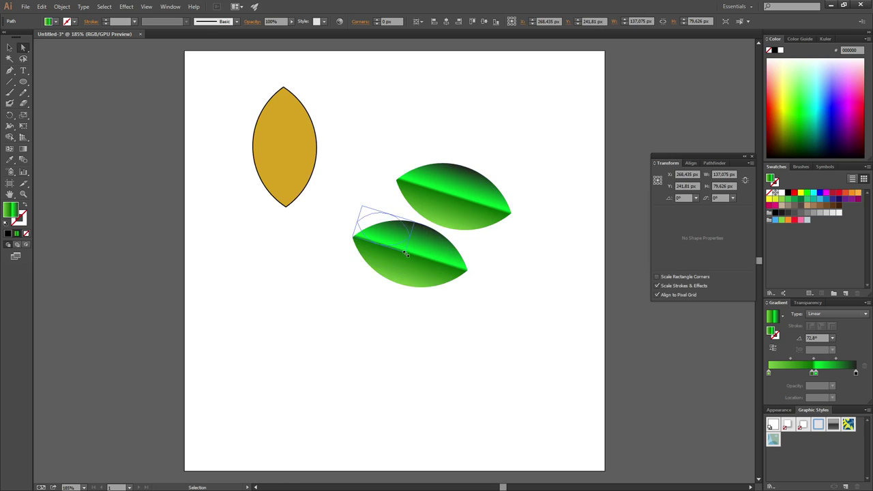
{"action": "left_click_drag", "start_coordinate": [459, 303], "coordinate": [407, 253]}
{"action": "mouse_move", "coordinate": [421, 298]}
{"action": "left_mouse_down"}
{"action": "mouse_move", "coordinate": [411, 334]}
{"action": "mouse_move", "coordinate": [340, 320]}
{"action": "left_mouse_up"}
{"action": "key", "text": "a"}
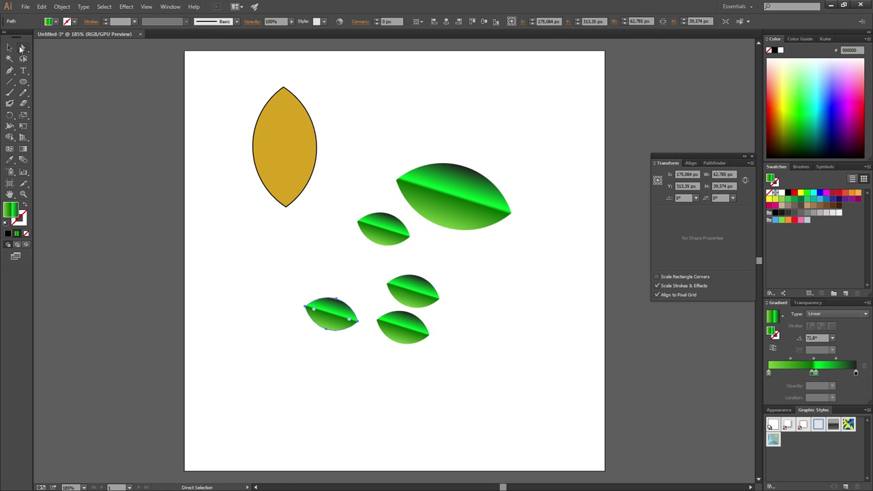
{"action": "left_click_drag", "start_coordinate": [298, 288], "coordinate": [405, 298]}
{"action": "left_click", "coordinate": [306, 255]}
{"action": "left_click_drag", "start_coordinate": [285, 253], "coordinate": [501, 377]}
Rotate the three small leaves, then tilt the left and lower ones individually.
{"action": "key", "text": "v"}
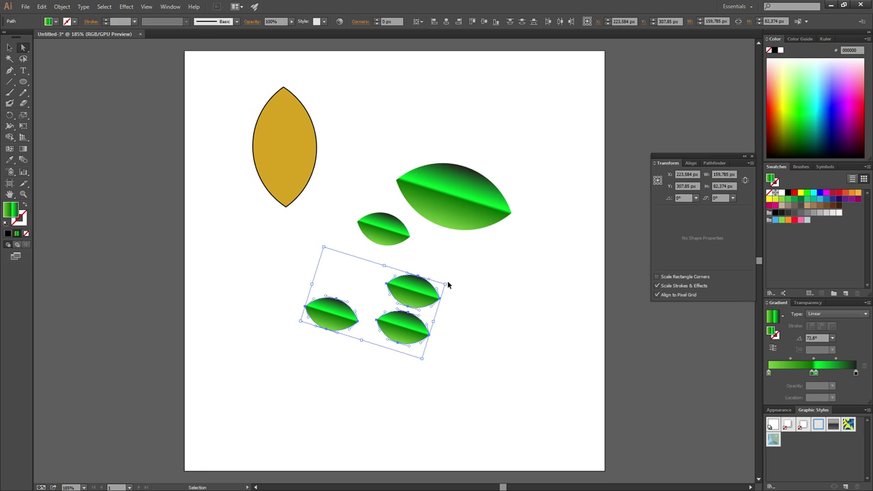
{"action": "left_click_drag", "start_coordinate": [448, 290], "coordinate": [446, 332]}
{"action": "key", "text": "a"}
{"action": "left_click", "coordinate": [376, 207]}
{"action": "key", "text": "v"}
{"action": "left_click", "coordinate": [332, 289]}
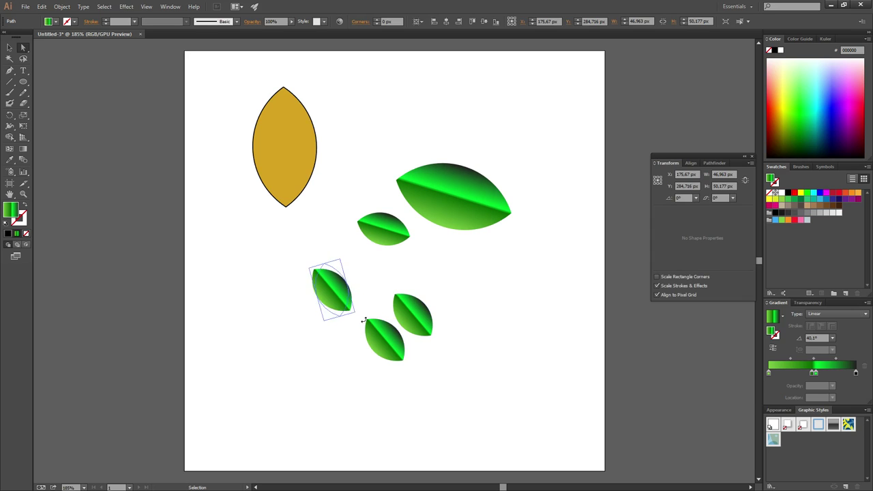
{"action": "left_click_drag", "start_coordinate": [367, 300], "coordinate": [330, 326]}
{"action": "left_click", "coordinate": [394, 346]}
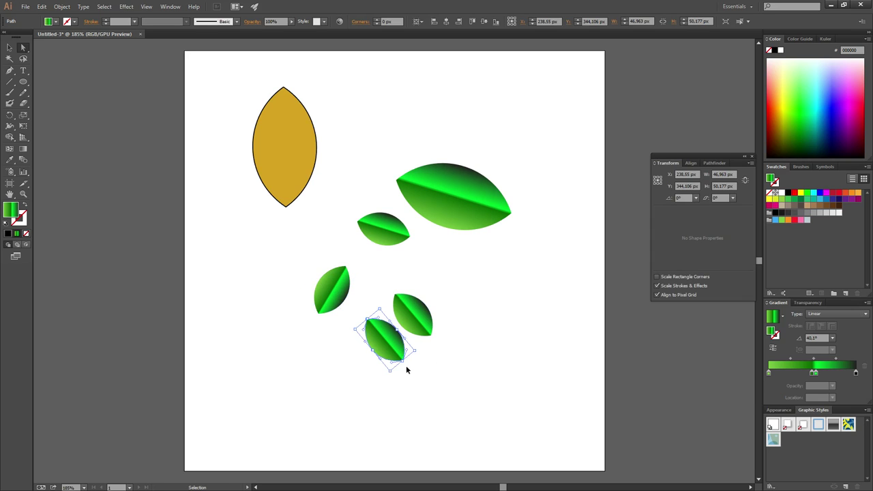
{"action": "mouse_move", "coordinate": [422, 352]}
{"action": "left_mouse_down"}
{"action": "mouse_move", "coordinate": [405, 367]}
{"action": "mouse_move", "coordinate": [391, 350]}
{"action": "left_mouse_up"}
{"action": "key", "text": "a"}
Stack the small leaves and Alt-drag copies into a dense cluster.
{"action": "left_click", "coordinate": [248, 225]}
{"action": "left_click_drag", "start_coordinate": [352, 301], "coordinate": [393, 334]}
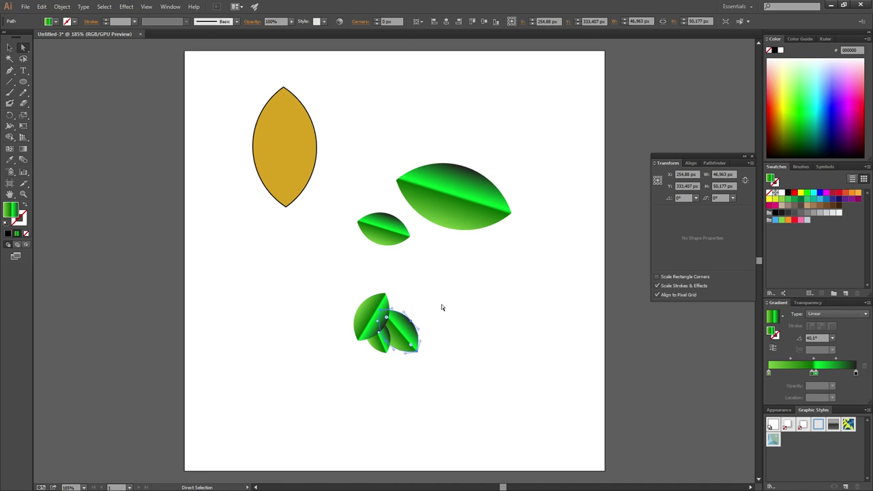
{"action": "left_click_drag", "start_coordinate": [342, 288], "coordinate": [498, 400]}
{"action": "mouse_move", "coordinate": [404, 344]}
{"action": "left_mouse_down"}
{"action": "mouse_move", "coordinate": [359, 345]}
{"action": "mouse_move", "coordinate": [385, 321]}
{"action": "left_mouse_up"}
{"action": "mouse_move", "coordinate": [385, 320]}
{"action": "left_mouse_down"}
{"action": "mouse_move", "coordinate": [418, 295]}
{"action": "mouse_move", "coordinate": [305, 307]}
{"action": "left_mouse_up"}
{"action": "left_click", "coordinate": [466, 321]}
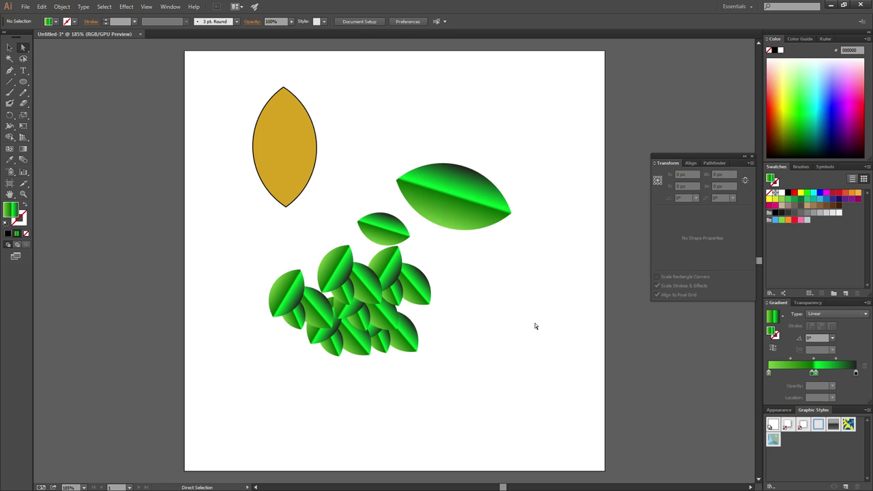
{"action": "left_click_drag", "start_coordinate": [226, 71], "coordinate": [558, 409]}
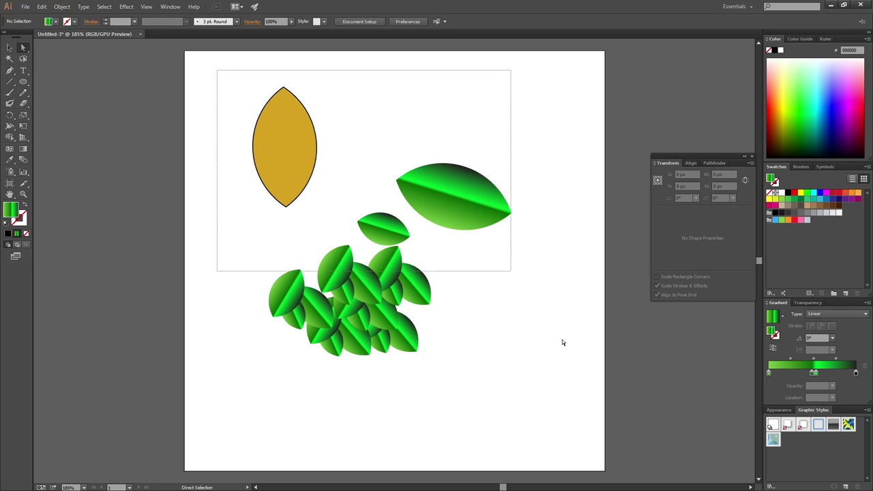
Delete all the leaves, set the fill to black, and show the Pathfinder panel.
{"action": "key", "text": "Delete"}
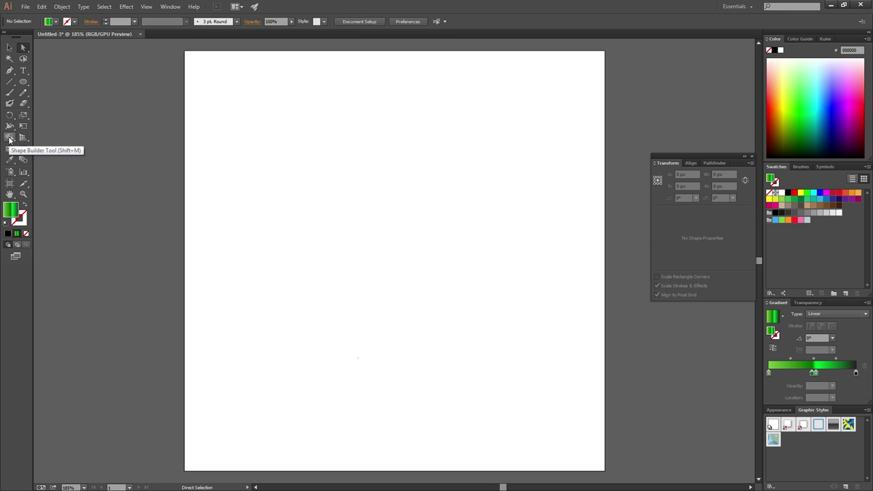
{"action": "left_click", "coordinate": [8, 234]}
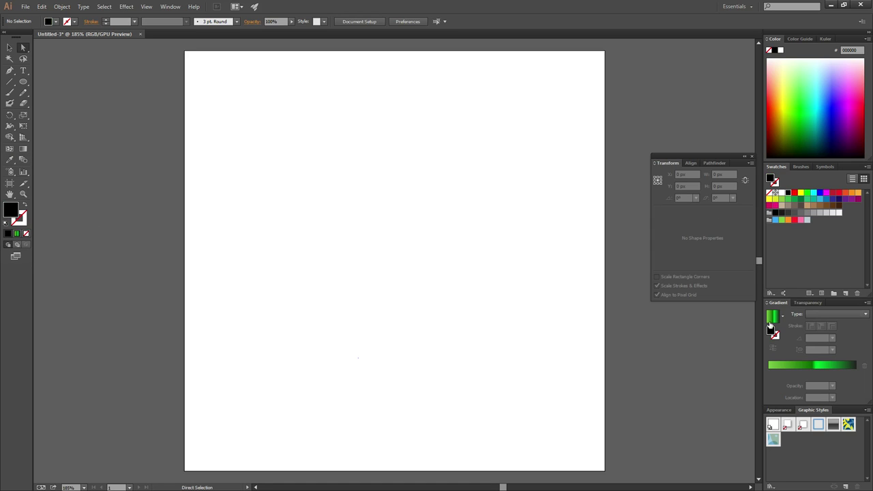
{"action": "left_click", "coordinate": [714, 163]}
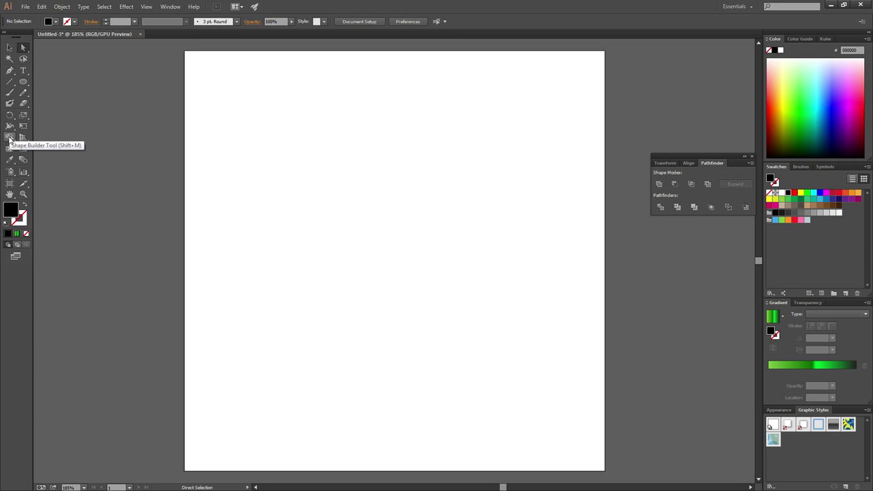
Draw a small black circle and a larger one overlapping its right side.
{"action": "left_click", "coordinate": [24, 81]}
{"action": "left_click_drag", "start_coordinate": [251, 157], "coordinate": [366, 273]}
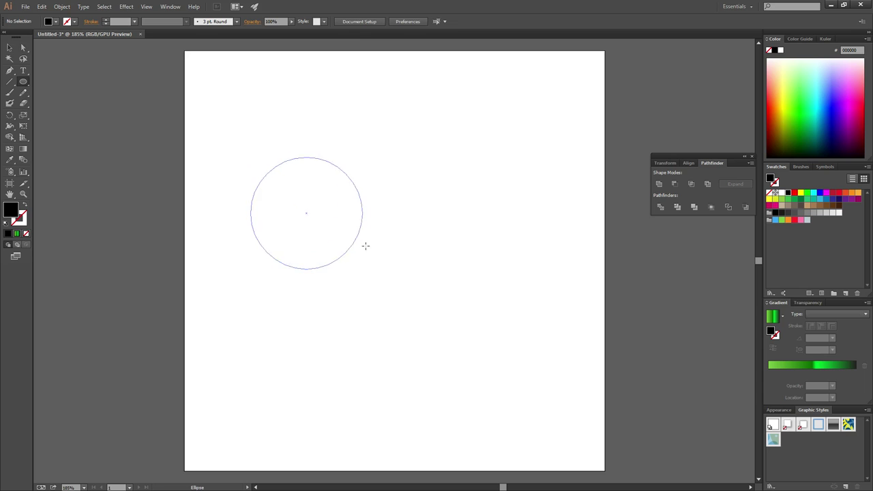
{"action": "left_click_drag", "start_coordinate": [337, 143], "coordinate": [537, 344]}
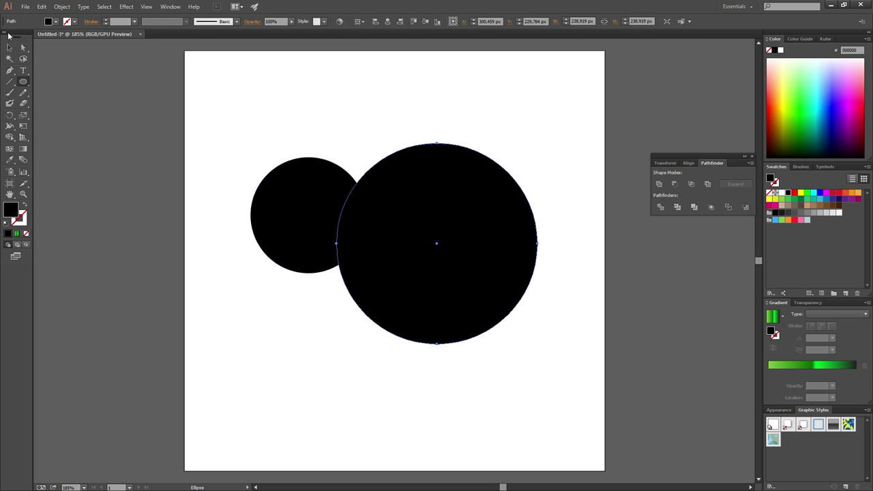
Fill the small circle olive with hex a09b5c.
{"action": "left_click", "coordinate": [297, 215], "text": "ctrl"}
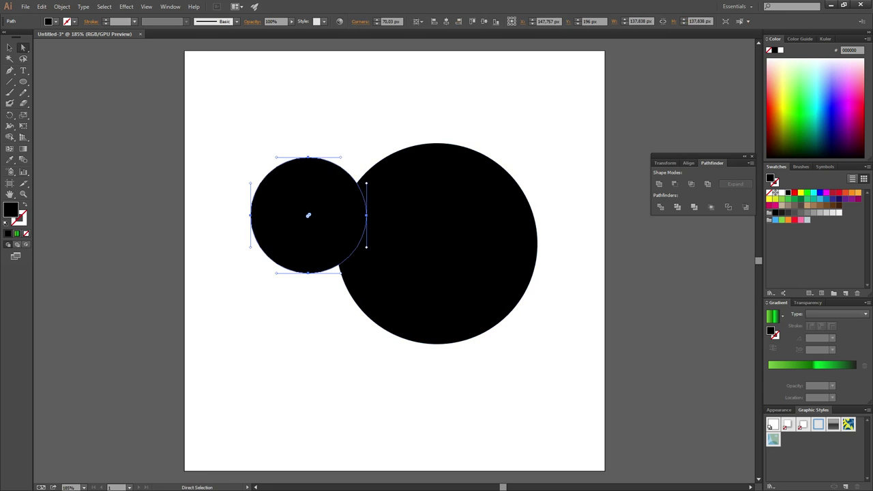
{"action": "double_click", "coordinate": [12, 209]}
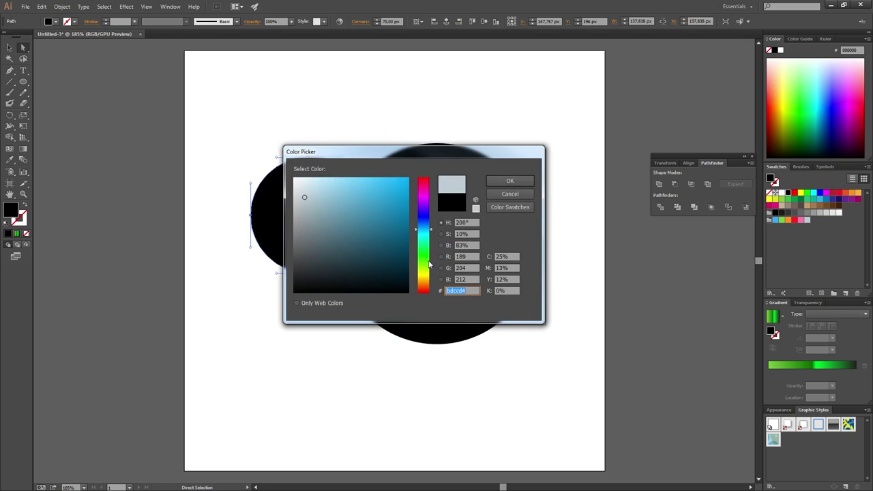
{"action": "type", "text": "a09b5c"}
{"action": "left_click", "coordinate": [522, 184]}
Fill the large circle green with hex 3a7f37, then select both circles.
{"action": "left_click", "coordinate": [412, 241]}
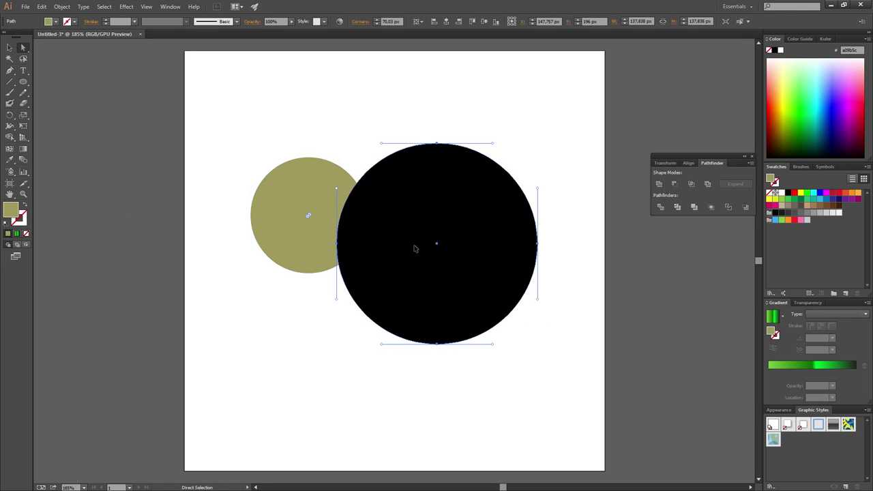
{"action": "double_click", "coordinate": [12, 211]}
{"action": "type", "text": "3a7f37"}
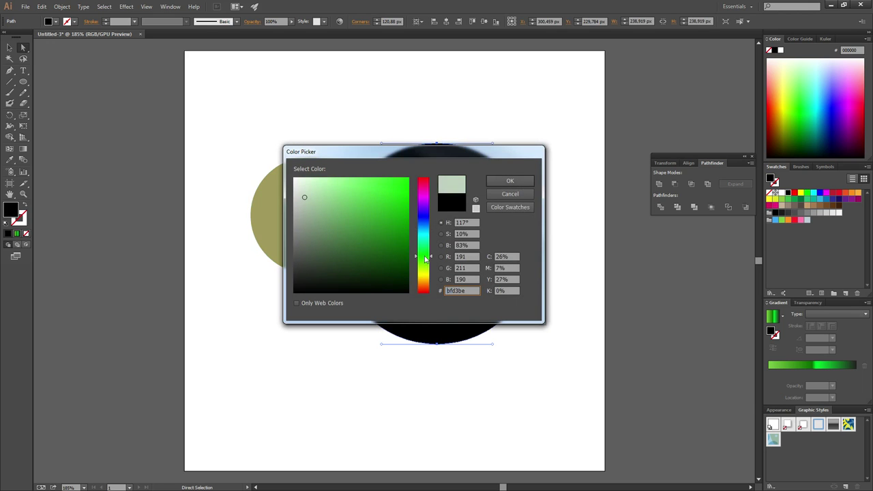
{"action": "left_click", "coordinate": [516, 180]}
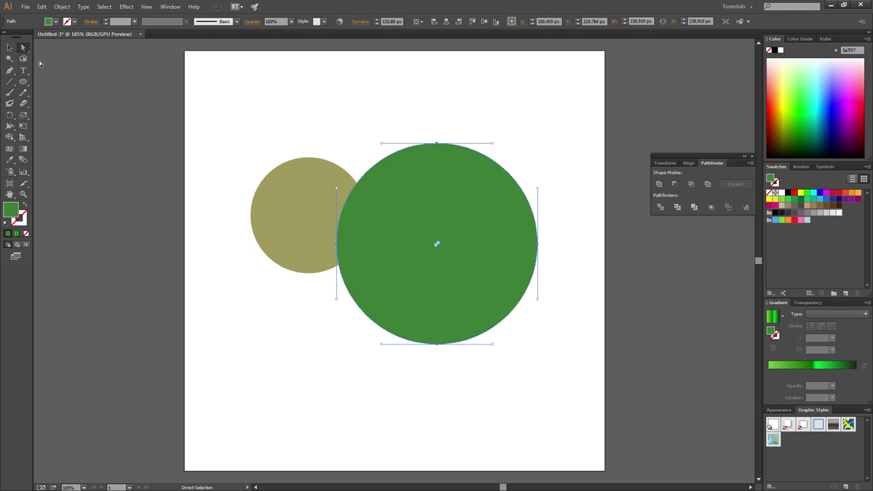
{"action": "left_click_drag", "start_coordinate": [218, 86], "coordinate": [609, 411]}
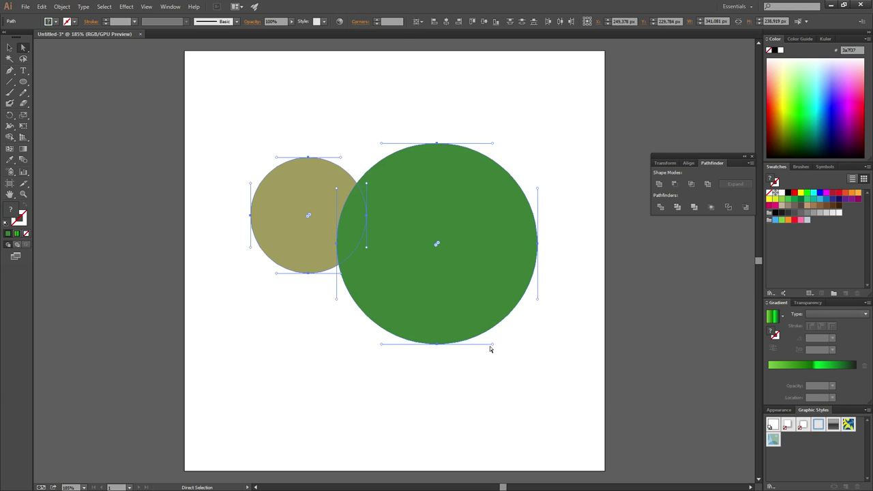
Subtract the small circle and overlap from the green circle with Shape Builder, then delete the notched shape.
{"action": "left_click", "coordinate": [11, 140]}
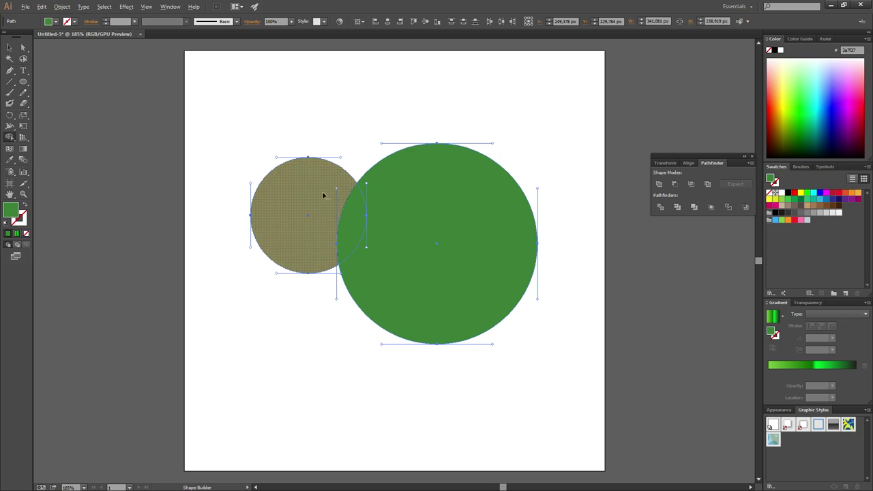
{"action": "left_click_drag", "start_coordinate": [358, 223], "coordinate": [287, 194]}
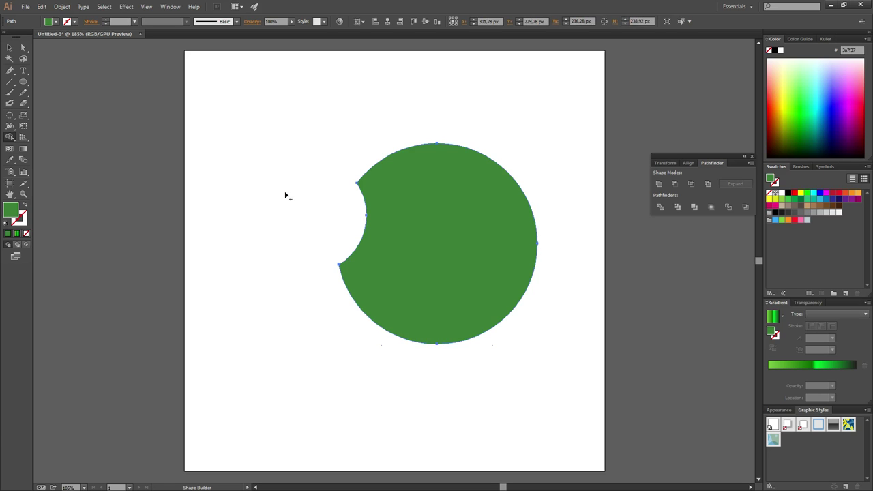
{"action": "left_click", "coordinate": [22, 47]}
{"action": "mouse_move", "coordinate": [278, 103]}
{"action": "left_mouse_down"}
{"action": "mouse_move", "coordinate": [623, 447]}
{"action": "mouse_move", "coordinate": [587, 421]}
{"action": "left_mouse_up"}
{"action": "left_click", "coordinate": [488, 287]}
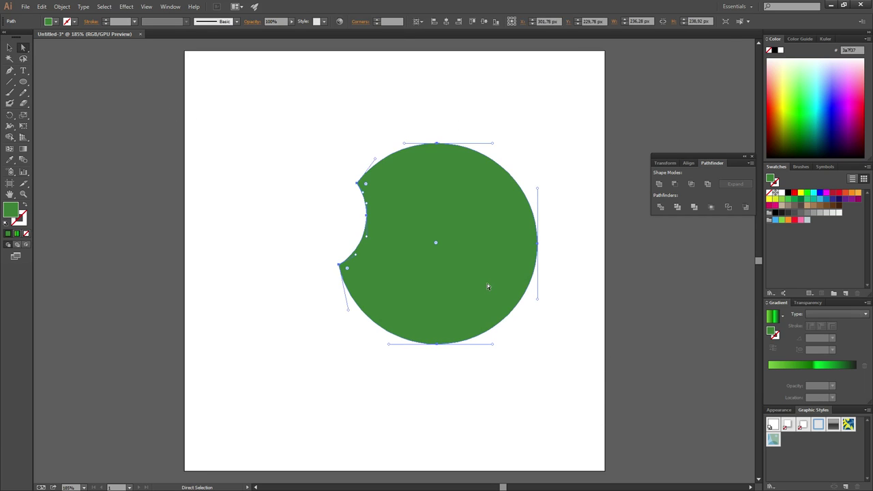
{"action": "key", "text": "Delete"}
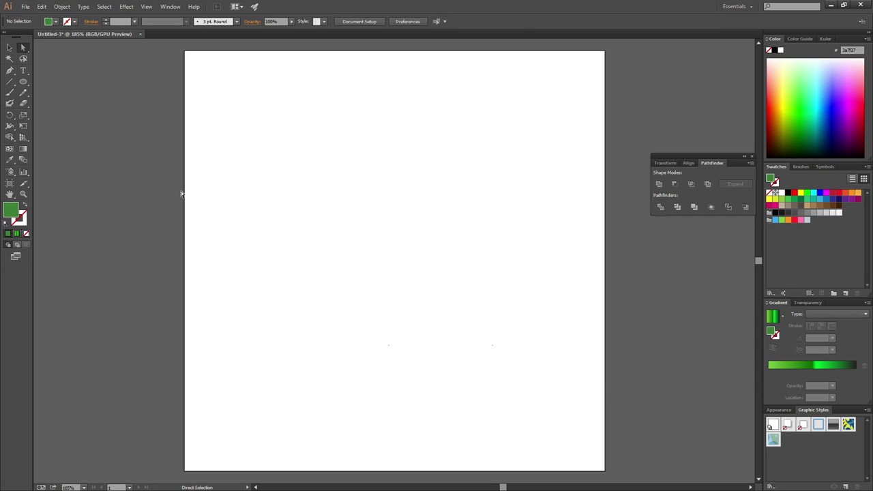
Draw a long horizontal bar and pull a new left-edge anchor out into a point.
{"action": "left_click_drag", "start_coordinate": [22, 81], "coordinate": [54, 81]}
{"action": "left_click_drag", "start_coordinate": [243, 196], "coordinate": [469, 233]}
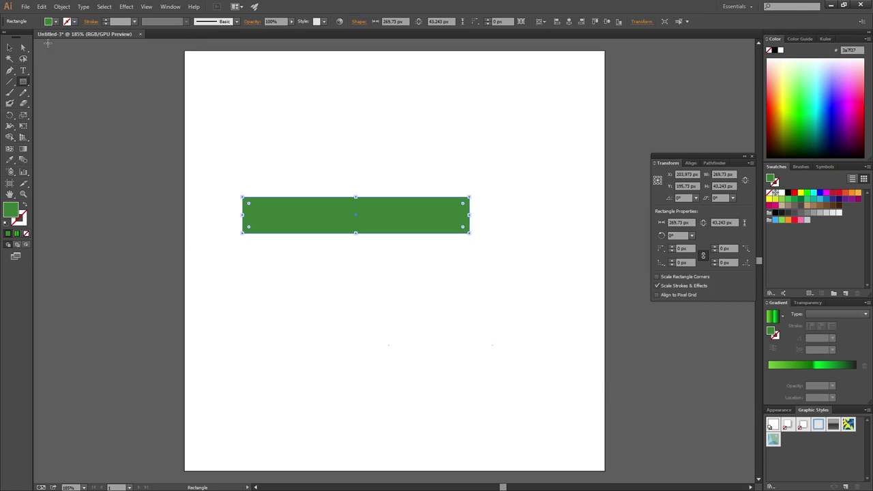
{"action": "left_click", "coordinate": [20, 48]}
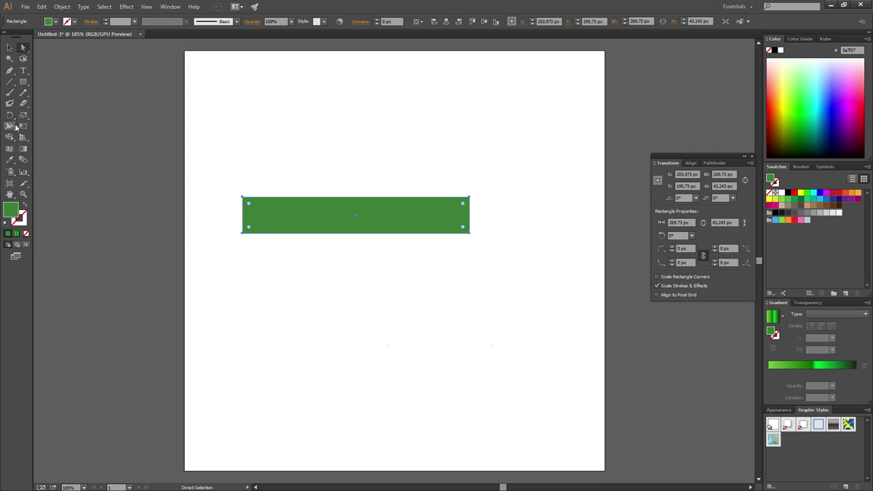
{"action": "left_click", "coordinate": [9, 70]}
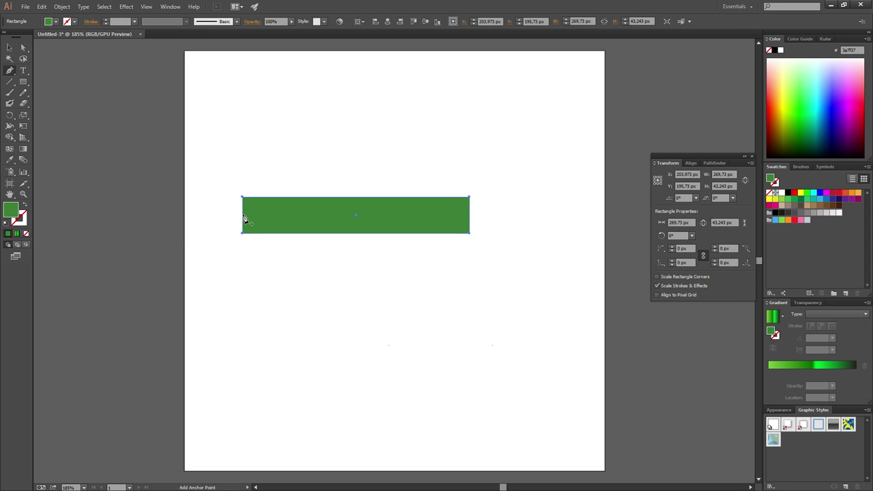
{"action": "left_click", "coordinate": [243, 215]}
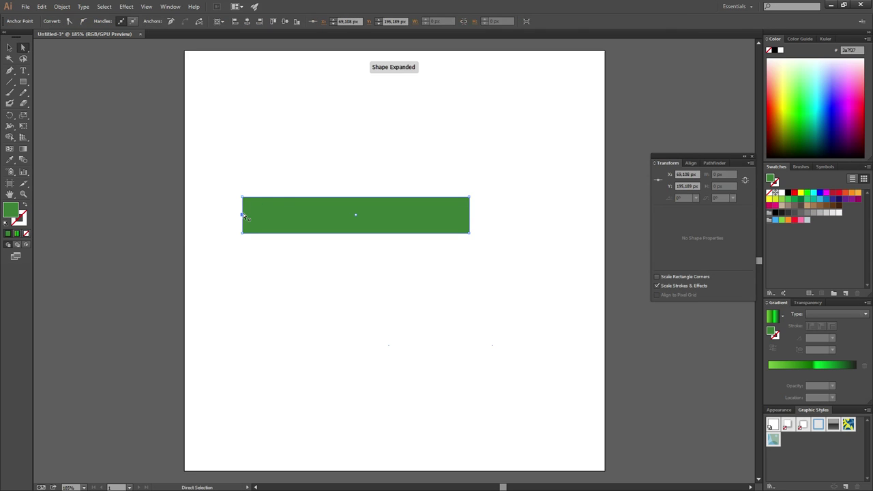
{"action": "left_click_drag", "start_coordinate": [243, 215], "coordinate": [200, 217]}
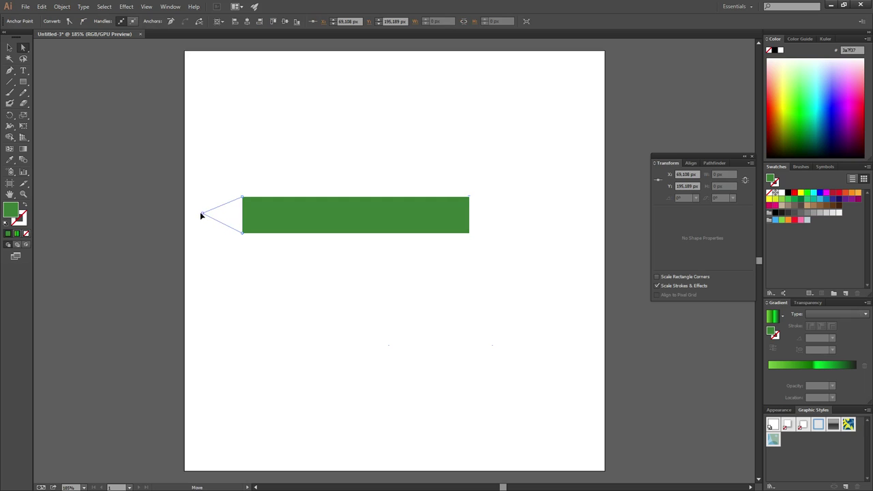
Reposition the pointed stake shape on the artboard.
{"action": "left_click", "coordinate": [291, 157]}
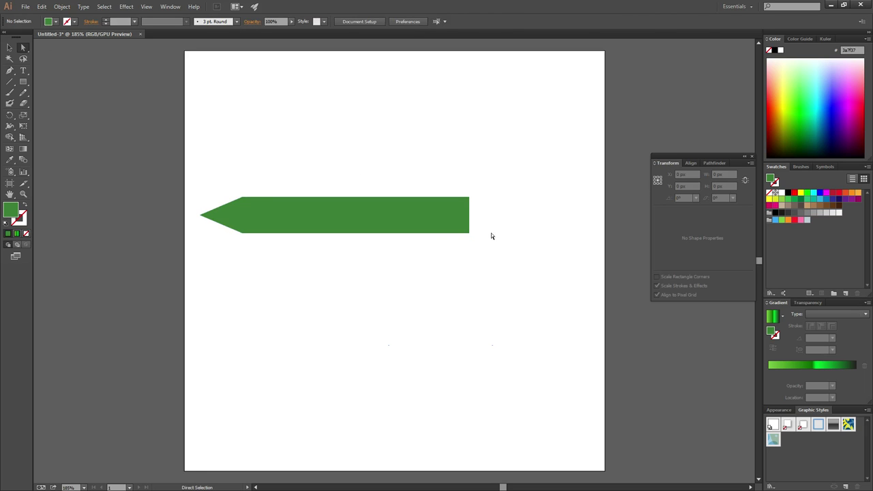
{"action": "mouse_move", "coordinate": [383, 215]}
{"action": "left_mouse_down"}
{"action": "mouse_move", "coordinate": [468, 216]}
{"action": "mouse_move", "coordinate": [425, 227]}
{"action": "left_mouse_up"}
{"action": "left_click", "coordinate": [444, 297]}
{"action": "left_click", "coordinate": [354, 168]}
{"action": "left_click", "coordinate": [324, 224]}
{"action": "left_click", "coordinate": [23, 81]}
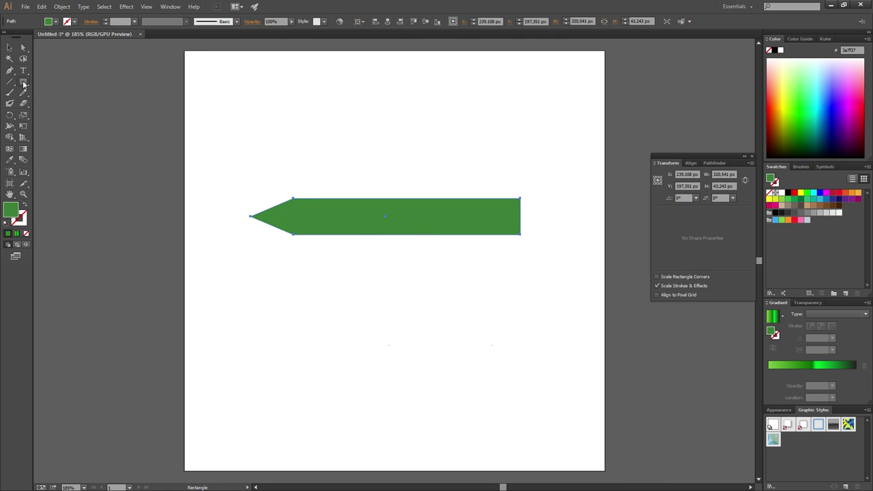
Draw a wide rectangle, fill it light green 45bc3f, and move it over the stake's lower half.
{"action": "left_click_drag", "start_coordinate": [227, 264], "coordinate": [569, 321]}
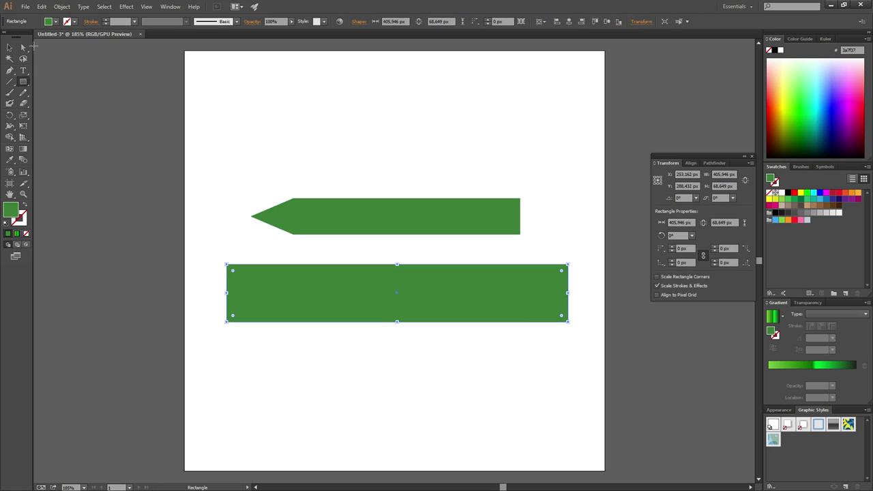
{"action": "left_click", "coordinate": [23, 47]}
{"action": "left_click", "coordinate": [190, 191]}
{"action": "left_click", "coordinate": [308, 295]}
{"action": "double_click", "coordinate": [10, 208]}
{"action": "left_click", "coordinate": [371, 208]}
{"action": "left_click", "coordinate": [511, 181]}
{"action": "left_click_drag", "start_coordinate": [353, 301], "coordinate": [337, 256]}
Try merging the overlap with Shape Builder and deleting the rectangle, then undo and reselect both shapes.
{"action": "left_click", "coordinate": [335, 204], "text": "shift"}
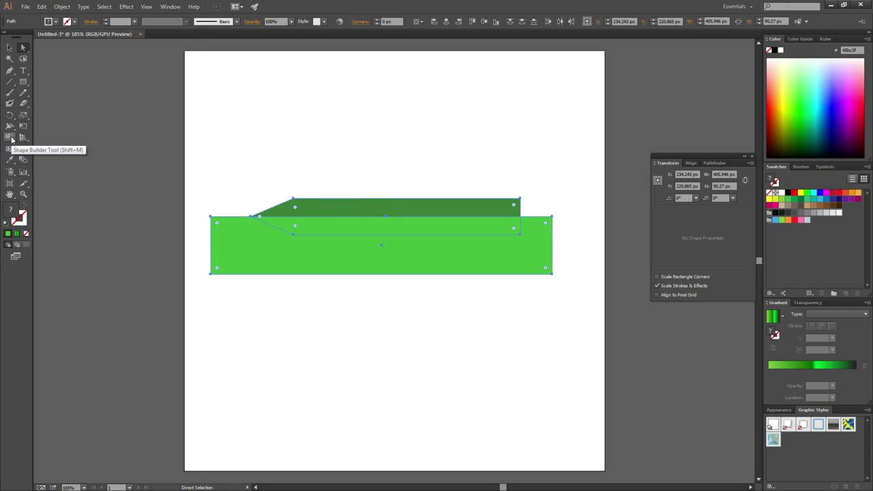
{"action": "left_click_drag", "start_coordinate": [10, 139], "coordinate": [37, 136]}
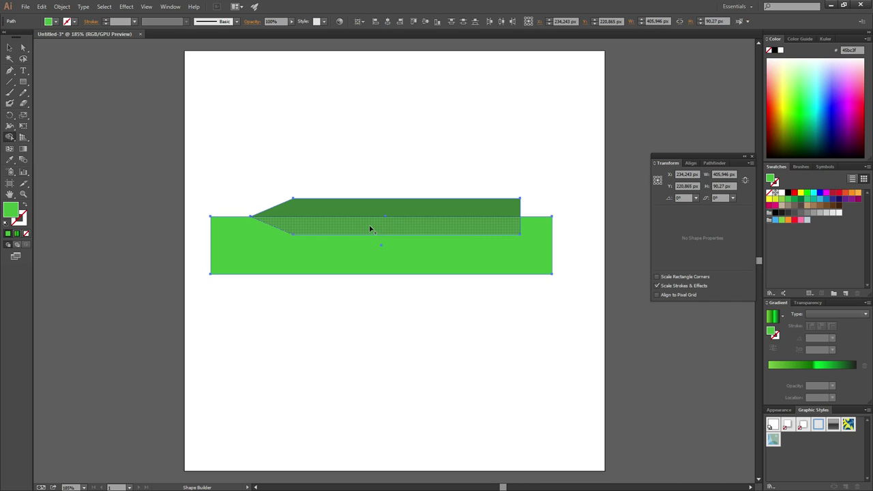
{"action": "left_click_drag", "start_coordinate": [370, 229], "coordinate": [371, 249]}
{"action": "left_click", "coordinate": [22, 48]}
{"action": "left_click", "coordinate": [251, 186]}
{"action": "left_click", "coordinate": [272, 252]}
{"action": "key", "text": "Delete"}
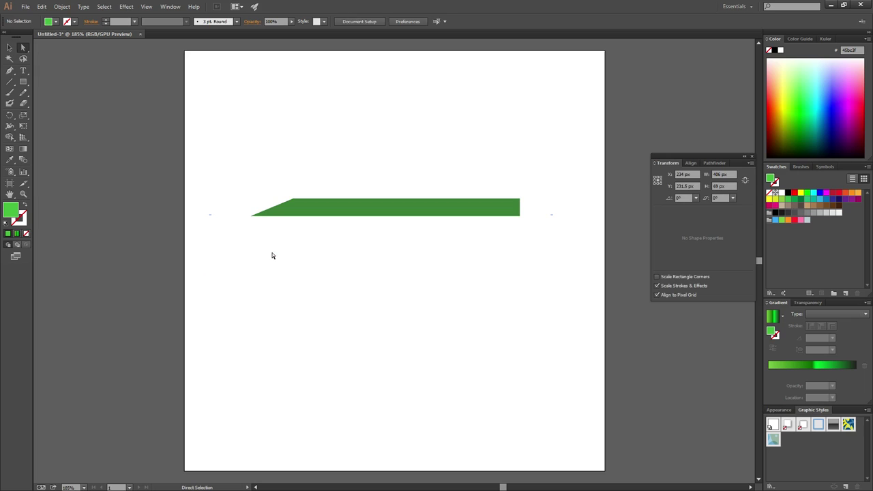
{"action": "key", "text": "ctrl+z"}
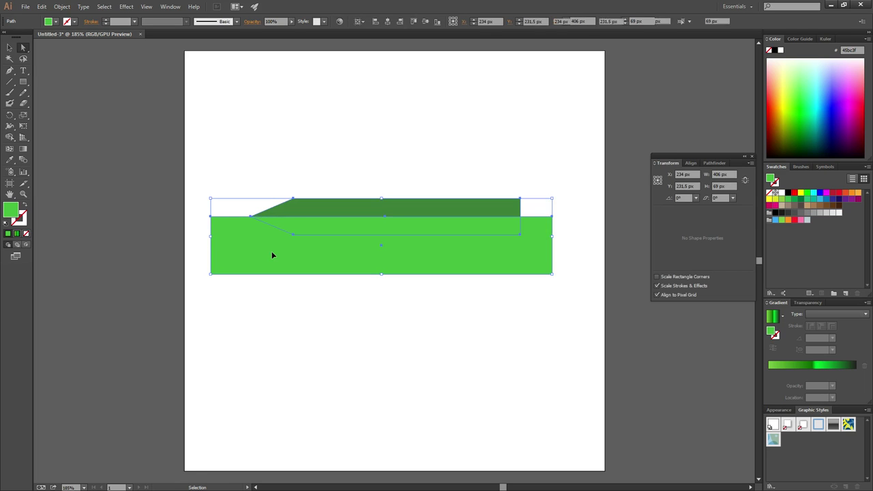
{"action": "left_click", "coordinate": [320, 358]}
{"action": "left_click", "coordinate": [295, 224]}
{"action": "left_click", "coordinate": [326, 230]}
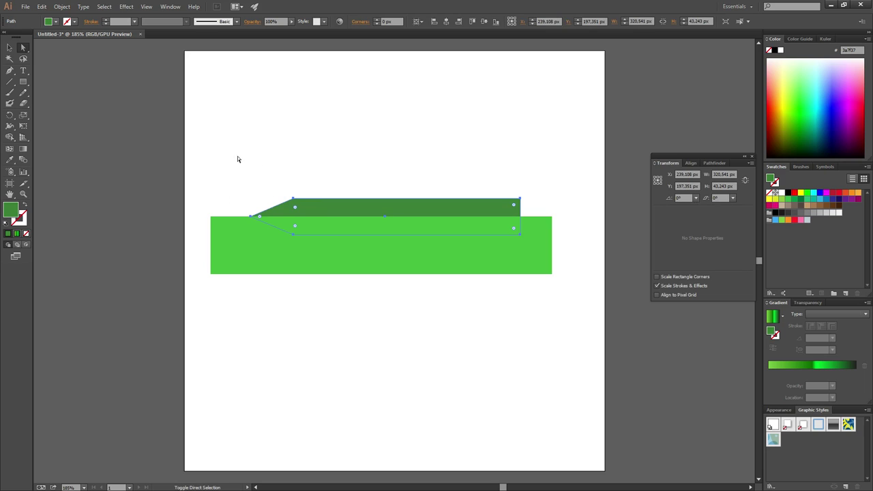
Split the stake along the rectangle's top edge with Shape Builder and delete the light rectangle.
{"action": "left_click", "coordinate": [264, 256], "text": "shift"}
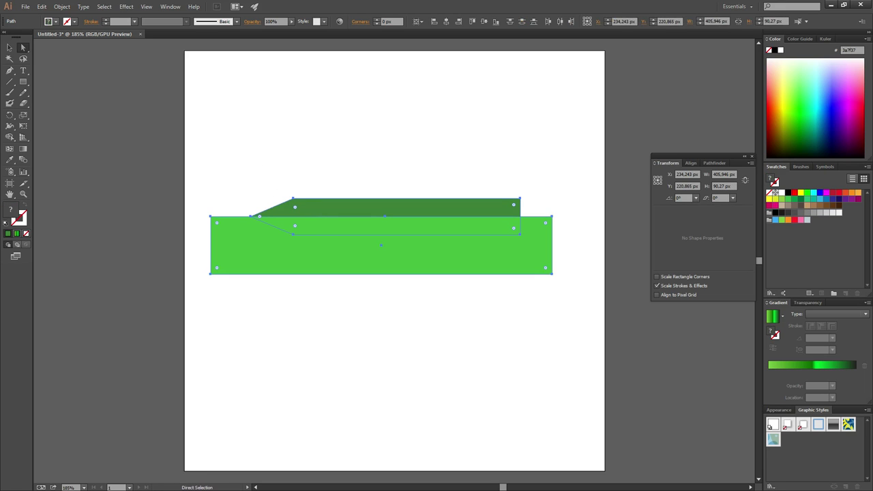
{"action": "left_click", "coordinate": [10, 137]}
{"action": "left_click", "coordinate": [49, 137]}
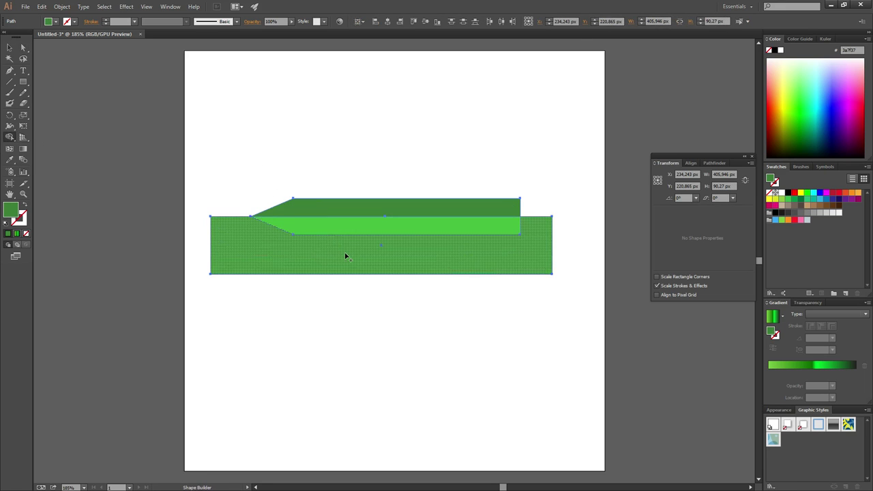
{"action": "left_click", "coordinate": [376, 225]}
{"action": "key", "text": "a"}
{"action": "left_click", "coordinate": [242, 291]}
{"action": "left_click", "coordinate": [249, 248]}
{"action": "left_click", "coordinate": [292, 224]}
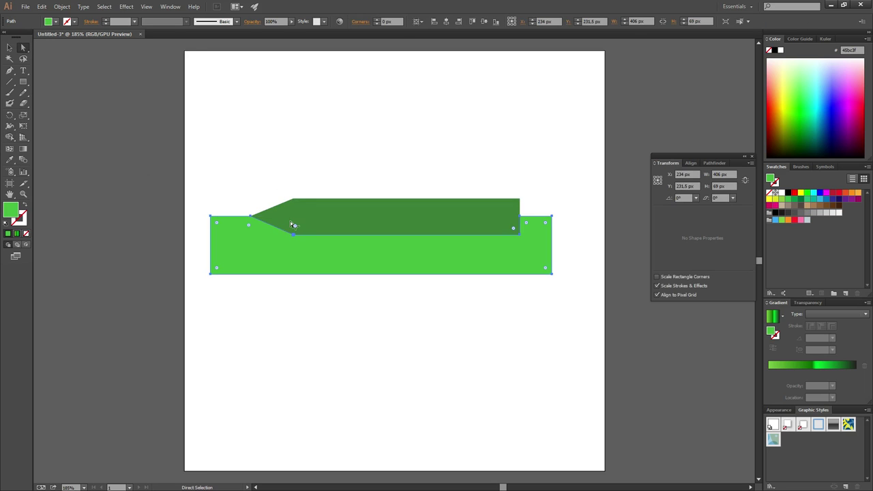
{"action": "key", "text": "Delete"}
Test-move the lower half, undo, then select both stake halves for a new fill colour.
{"action": "left_click", "coordinate": [331, 226]}
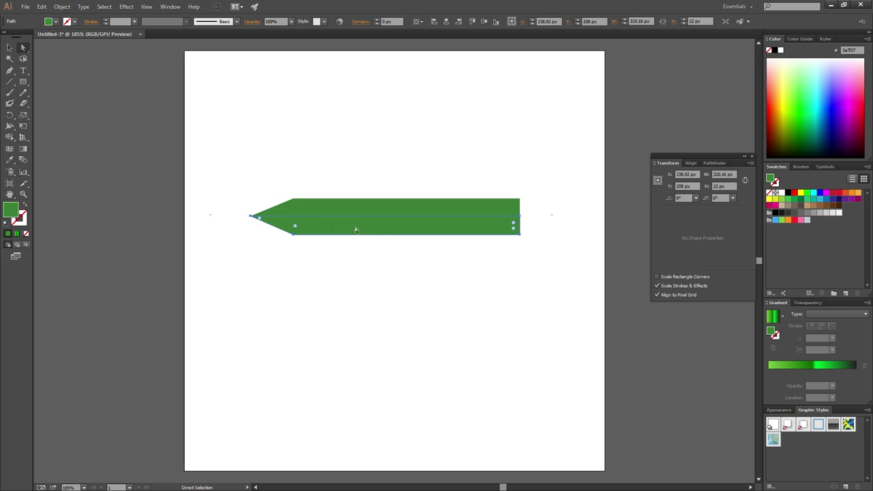
{"action": "left_click_drag", "start_coordinate": [382, 235], "coordinate": [407, 308]}
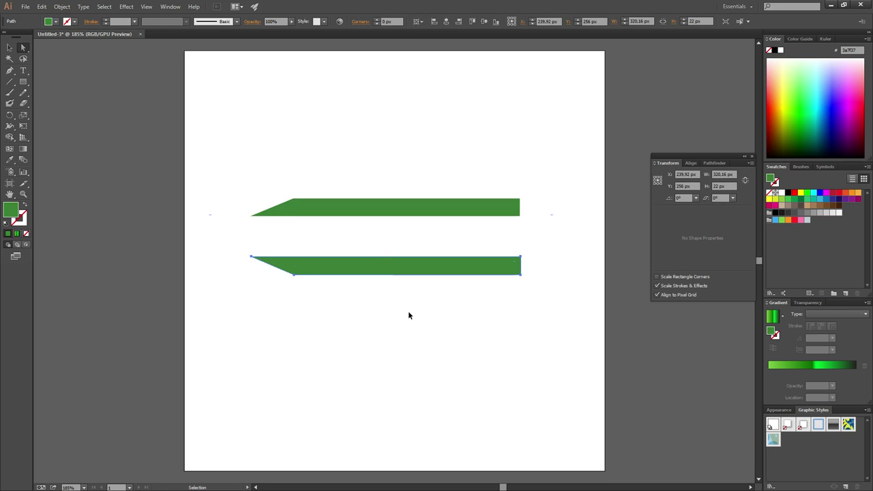
{"action": "key", "text": "ctrl+z"}
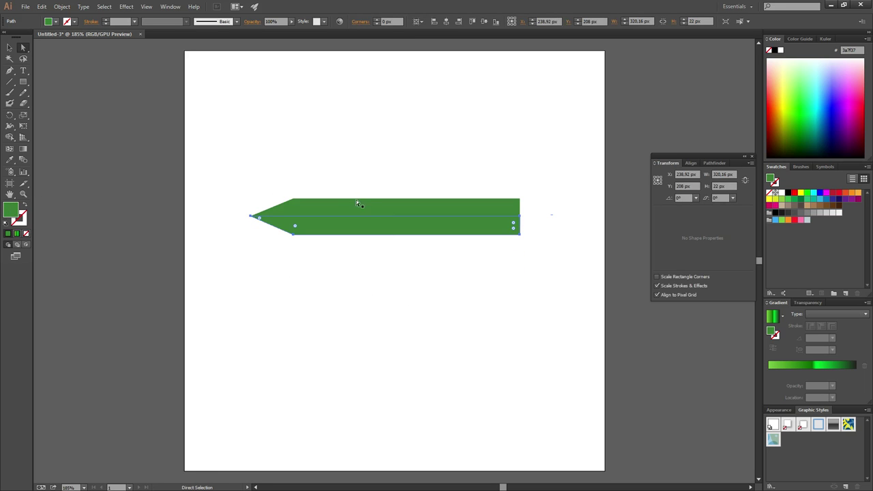
{"action": "left_click", "coordinate": [353, 207], "text": "shift"}
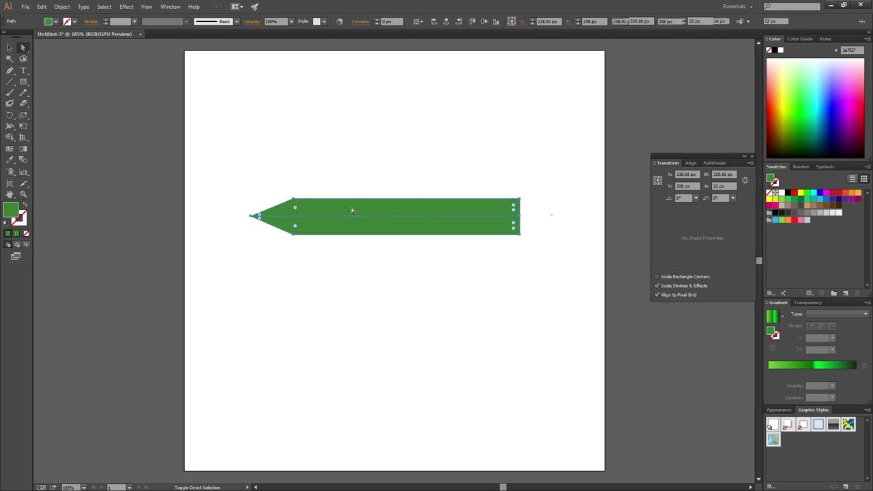
{"action": "double_click", "coordinate": [15, 210]}
Colour the whole stake beige e5e2bd.
{"action": "left_click_drag", "start_coordinate": [306, 248], "coordinate": [294, 194]}
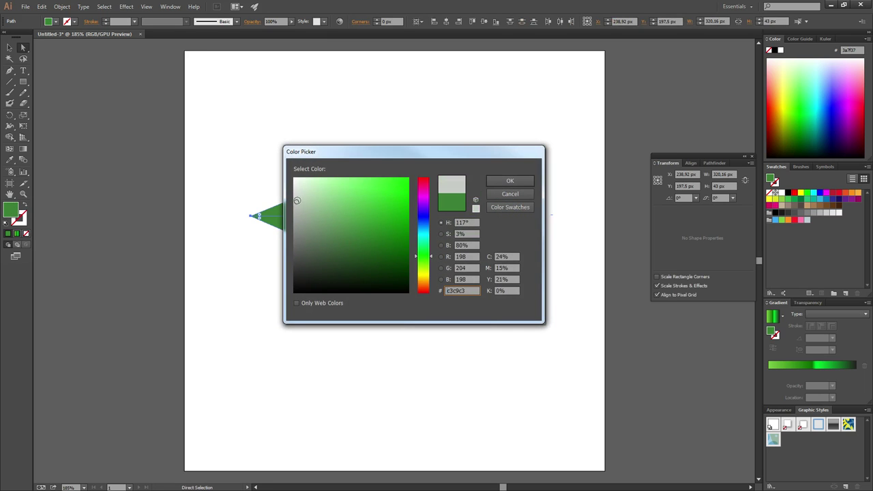
{"action": "left_click_drag", "start_coordinate": [429, 274], "coordinate": [428, 278]}
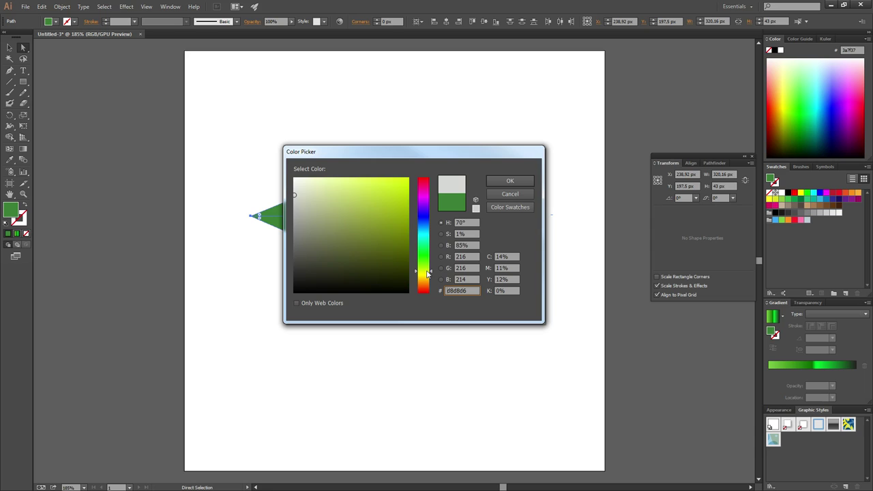
{"action": "left_click_drag", "start_coordinate": [322, 191], "coordinate": [315, 187]}
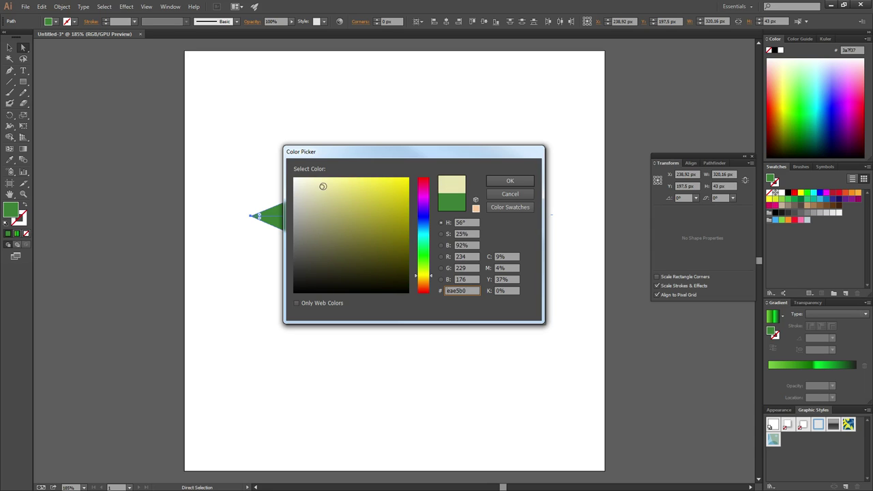
{"action": "left_click", "coordinate": [510, 181]}
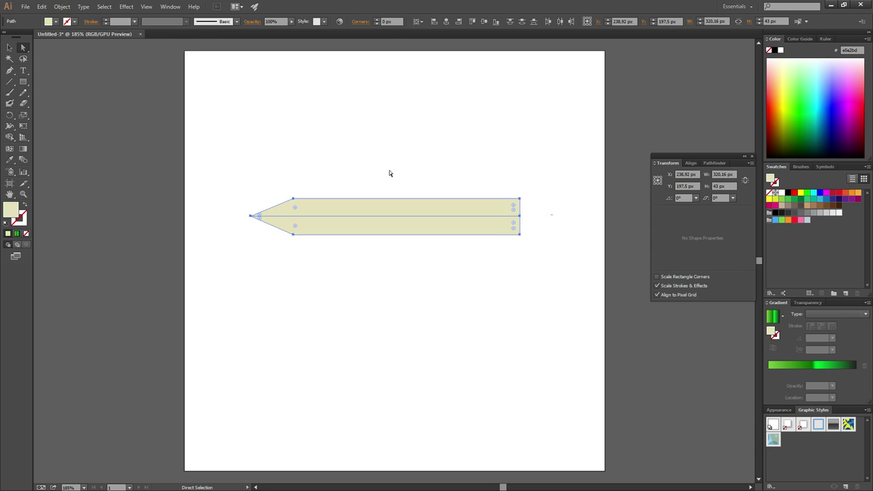
Give the upper half a lighter beige edead1, then select the lower half for recolouring.
{"action": "left_click", "coordinate": [390, 171]}
{"action": "left_click", "coordinate": [426, 224]}
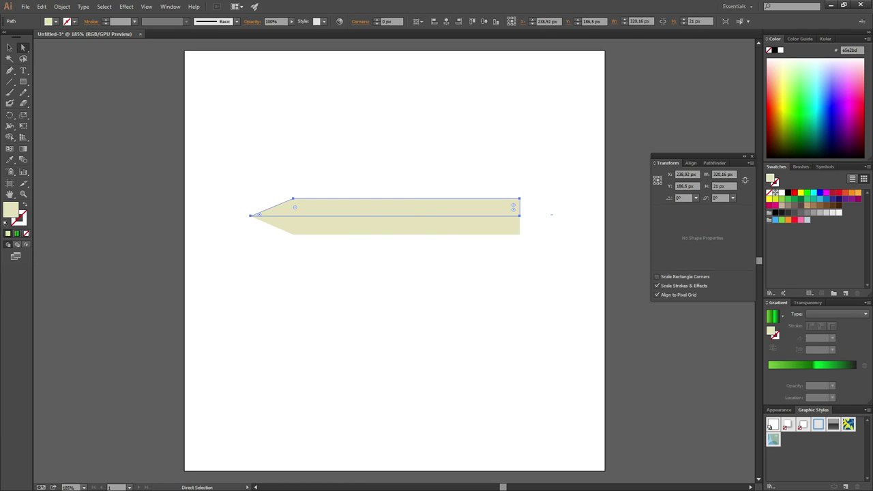
{"action": "double_click", "coordinate": [14, 212]}
{"action": "left_click", "coordinate": [307, 186]}
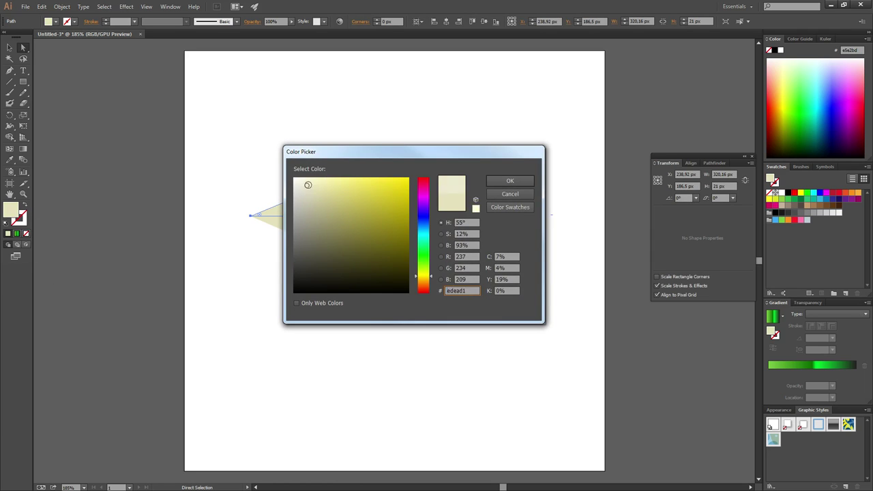
{"action": "left_click", "coordinate": [511, 180]}
{"action": "left_click", "coordinate": [399, 226]}
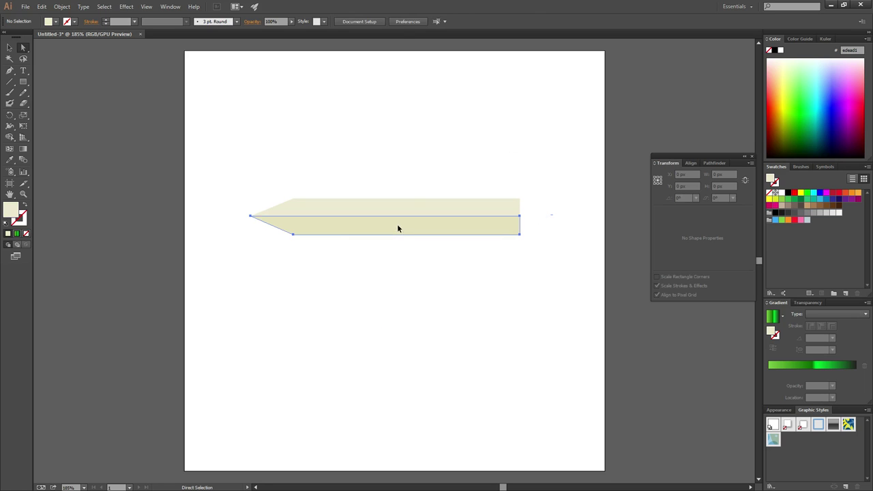
{"action": "double_click", "coordinate": [10, 211]}
Darken the beige of the stake's lower half.
{"action": "left_click_drag", "start_coordinate": [312, 206], "coordinate": [313, 209]}
{"action": "left_click", "coordinate": [510, 181]}
{"action": "left_click", "coordinate": [358, 165]}
Move and tilt the stake 45°, then marquee-select the whole shape.
{"action": "left_click_drag", "start_coordinate": [196, 149], "coordinate": [562, 333]}
{"action": "mouse_move", "coordinate": [443, 211]}
{"action": "left_mouse_down"}
{"action": "mouse_move", "coordinate": [554, 245]}
{"action": "mouse_move", "coordinate": [503, 343]}
{"action": "left_mouse_up"}
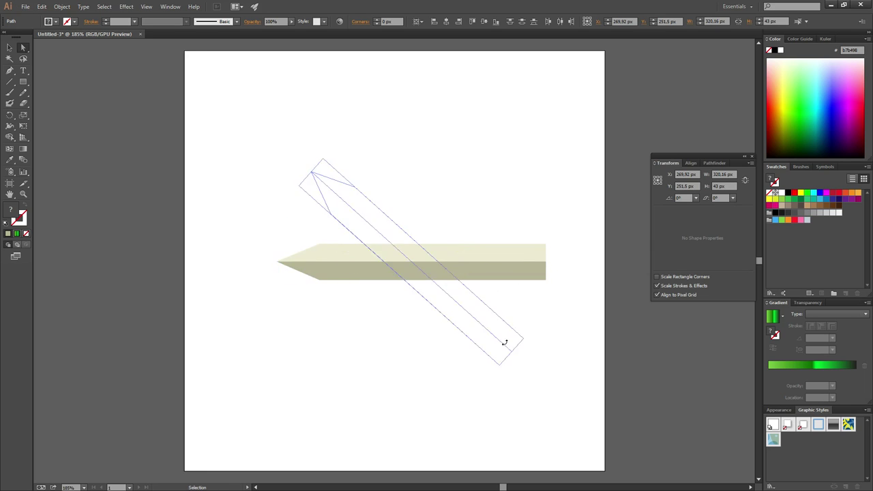
{"action": "left_click", "coordinate": [548, 196]}
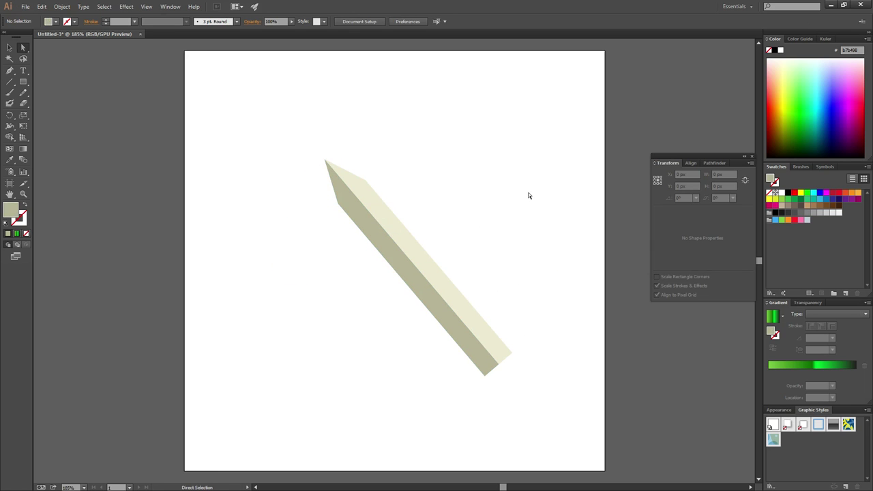
{"action": "left_click_drag", "start_coordinate": [289, 134], "coordinate": [548, 410]}
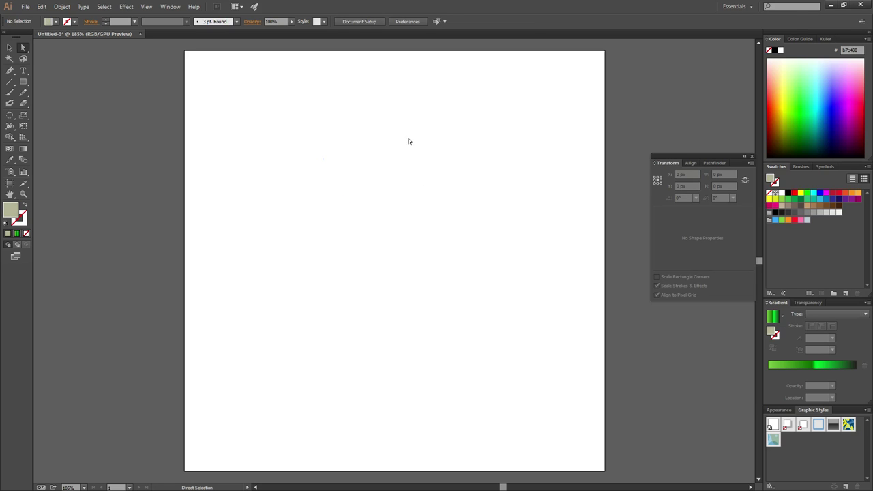
Draw two overlapping circles, the right one larger, with the Ellipse tool.
{"action": "left_click", "coordinate": [11, 141]}
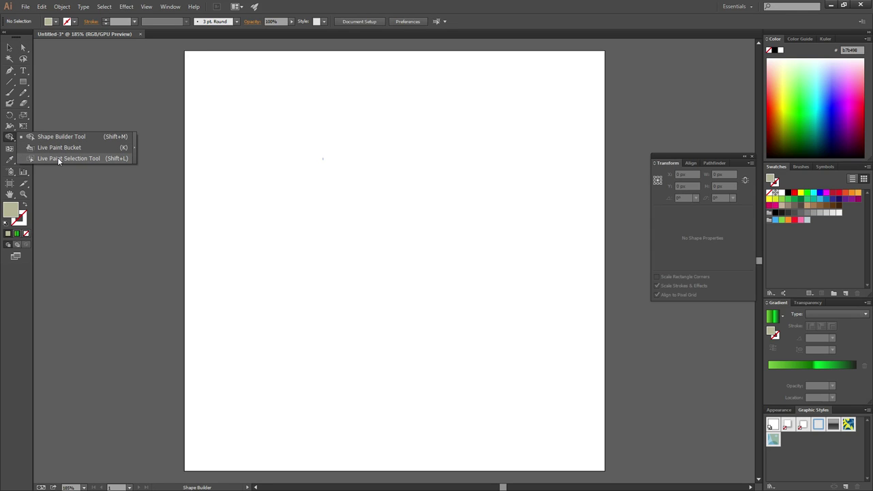
{"action": "left_click", "coordinate": [101, 79]}
{"action": "left_click", "coordinate": [21, 84]}
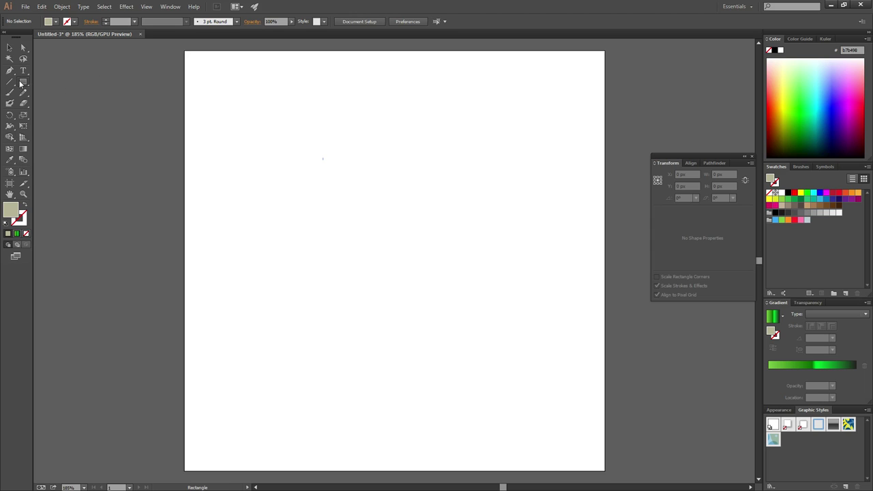
{"action": "left_click", "coordinate": [61, 103]}
{"action": "left_click_drag", "start_coordinate": [278, 146], "coordinate": [402, 272]}
{"action": "mouse_move", "coordinate": [487, 172]}
{"action": "left_mouse_down"}
{"action": "mouse_move", "coordinate": [380, 299]}
{"action": "mouse_move", "coordinate": [380, 317]}
{"action": "mouse_move", "coordinate": [343, 315]}
{"action": "left_mouse_up"}
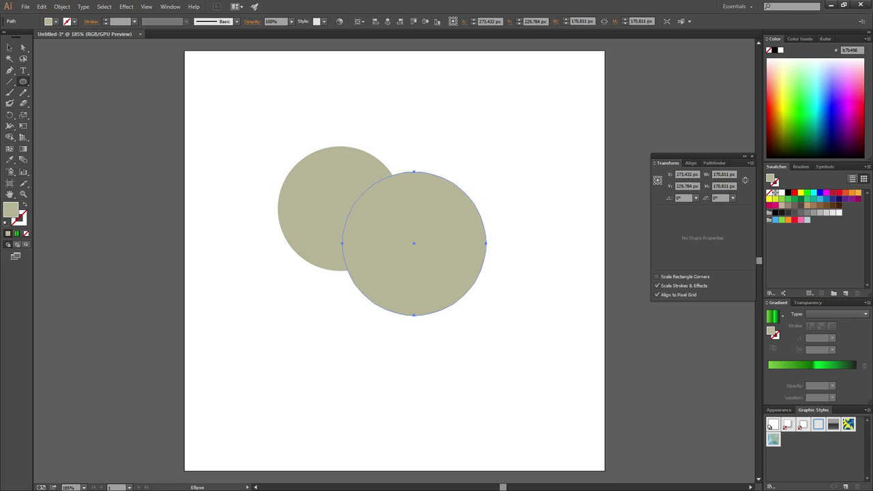
With Live Paint Bucket active, set the fill colour to red ff0031.
{"action": "left_click", "coordinate": [10, 136]}
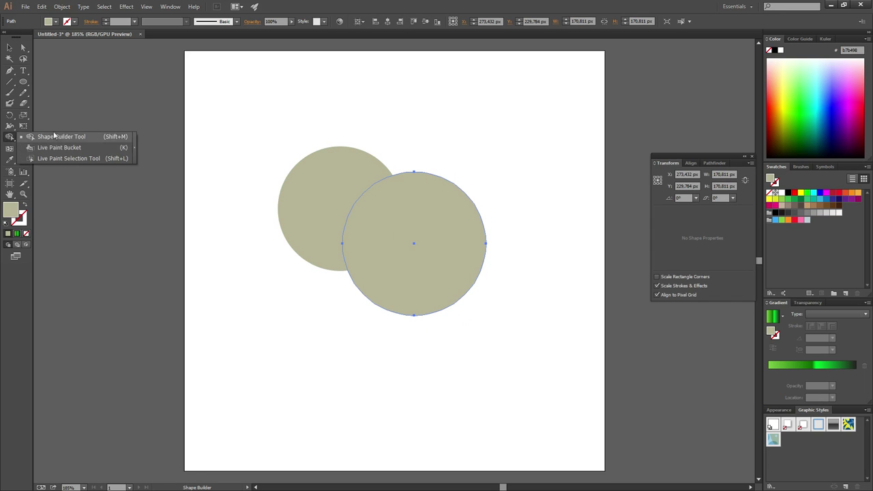
{"action": "left_click", "coordinate": [56, 149]}
{"action": "double_click", "coordinate": [11, 210]}
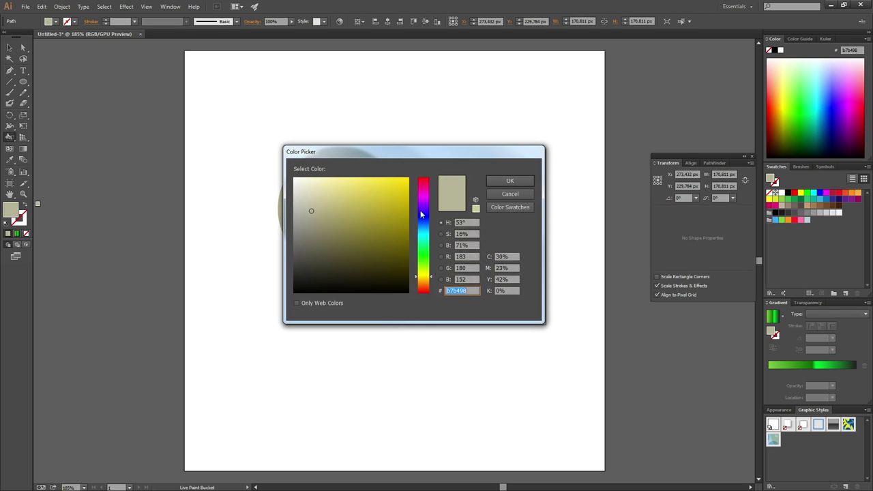
{"action": "left_click", "coordinate": [424, 183]}
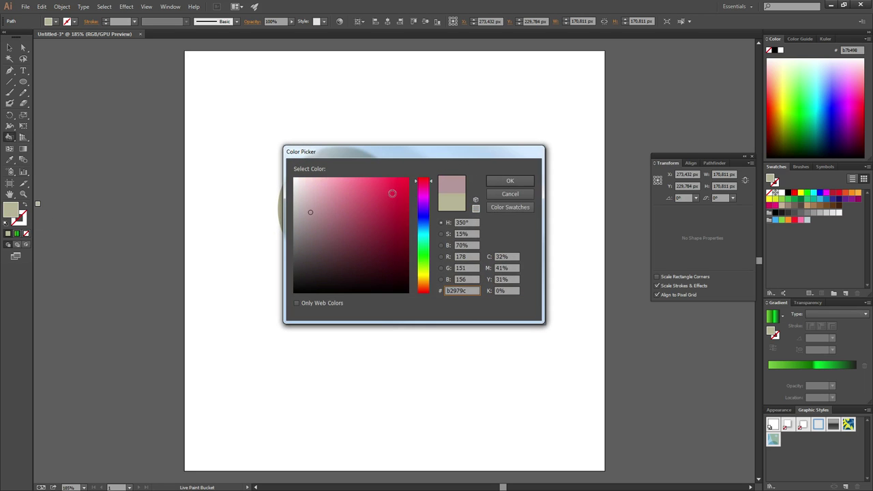
{"action": "left_click_drag", "start_coordinate": [392, 194], "coordinate": [419, 172]}
{"action": "left_click", "coordinate": [510, 181]}
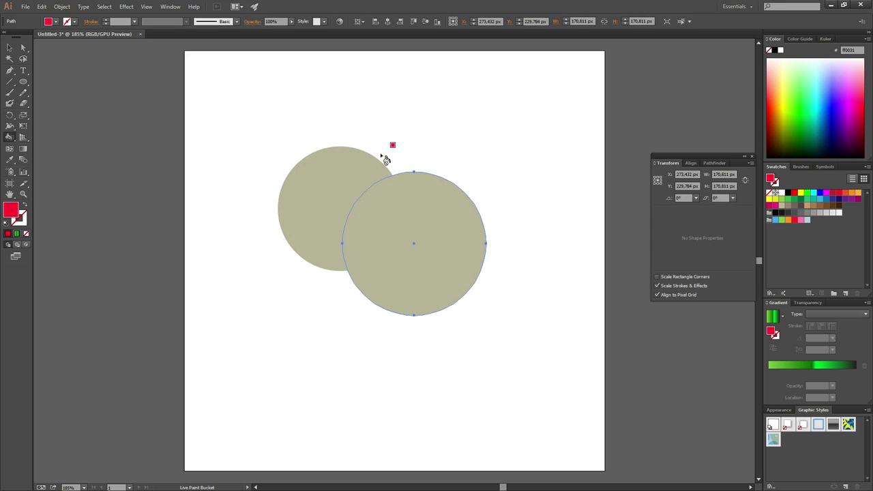
Select both circles and turn them into a Live Paint group.
{"action": "key", "text": "a"}
{"action": "left_click_drag", "start_coordinate": [238, 101], "coordinate": [576, 361]}
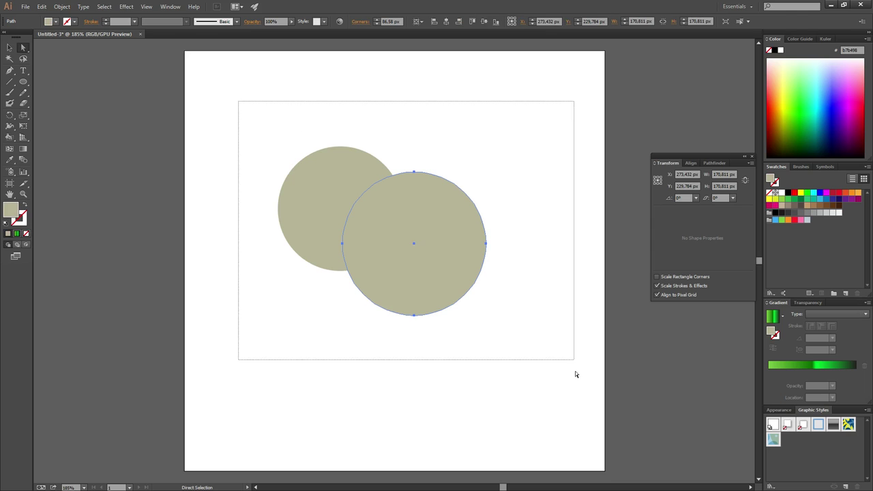
{"action": "left_click", "coordinate": [8, 138]}
{"action": "left_click", "coordinate": [58, 147]}
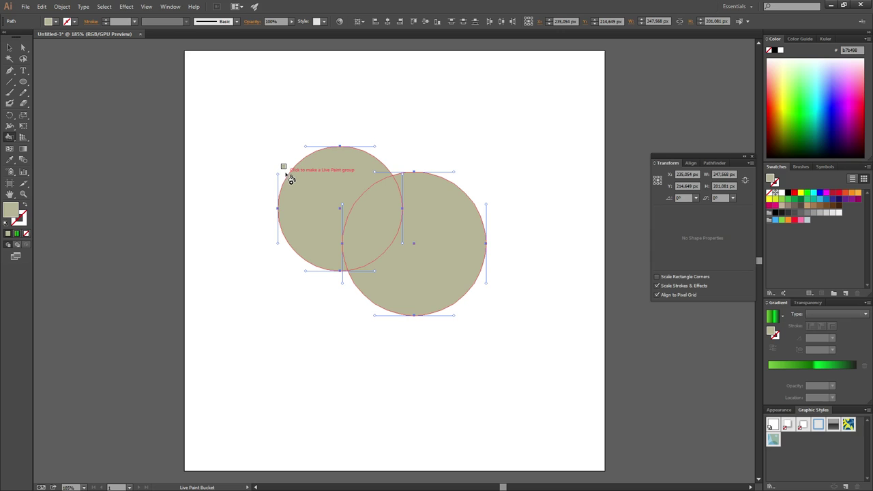
{"action": "left_click", "coordinate": [309, 186]}
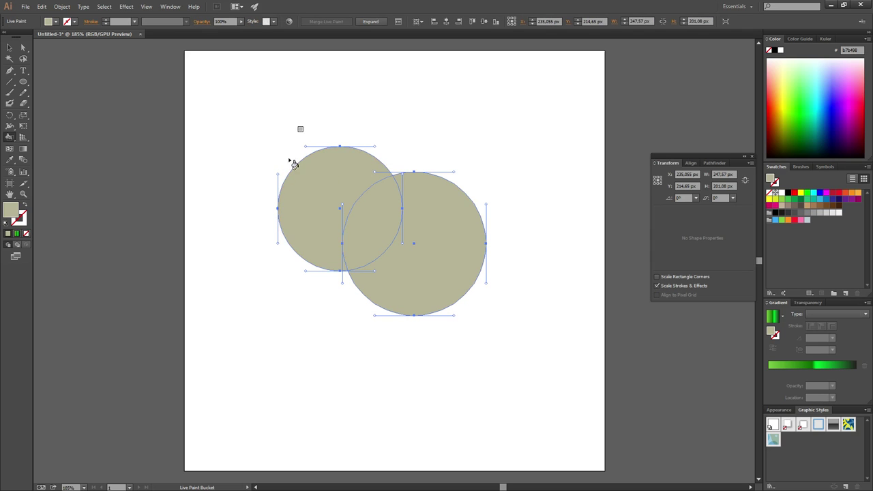
Set the fill to yellow d6bc00 and paint both circles' outer regions.
{"action": "double_click", "coordinate": [11, 209]}
{"action": "left_click", "coordinate": [408, 196]}
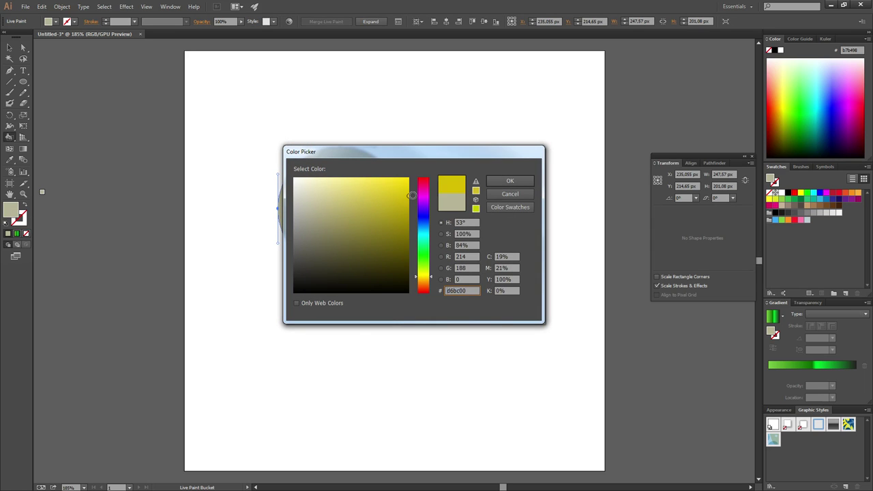
{"action": "left_click", "coordinate": [509, 182]}
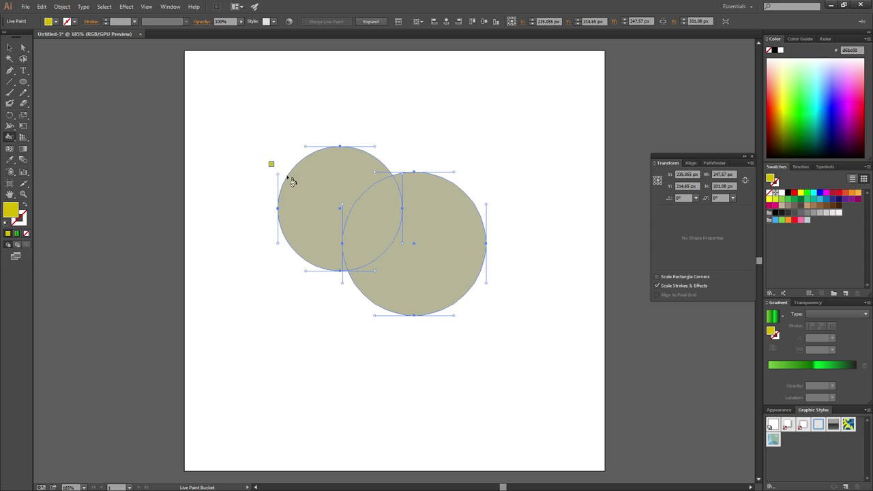
{"action": "left_click", "coordinate": [316, 193]}
{"action": "left_click", "coordinate": [411, 255]}
Try moving the circles, then undo to restore their original positions.
{"action": "left_click", "coordinate": [22, 48]}
{"action": "left_click_drag", "start_coordinate": [326, 178], "coordinate": [260, 133]}
{"action": "left_click", "coordinate": [401, 241]}
{"action": "mouse_move", "coordinate": [457, 245]}
{"action": "left_mouse_down"}
{"action": "mouse_move", "coordinate": [408, 190]}
{"action": "mouse_move", "coordinate": [381, 219]}
{"action": "left_mouse_up"}
{"action": "key", "text": "ctrl+z"}
{"action": "key", "text": "ctrl+z"}
{"action": "key", "text": "ctrl+z"}
{"action": "key", "text": "ctrl+z"}
{"action": "key", "text": "v"}
{"action": "key", "text": "a"}
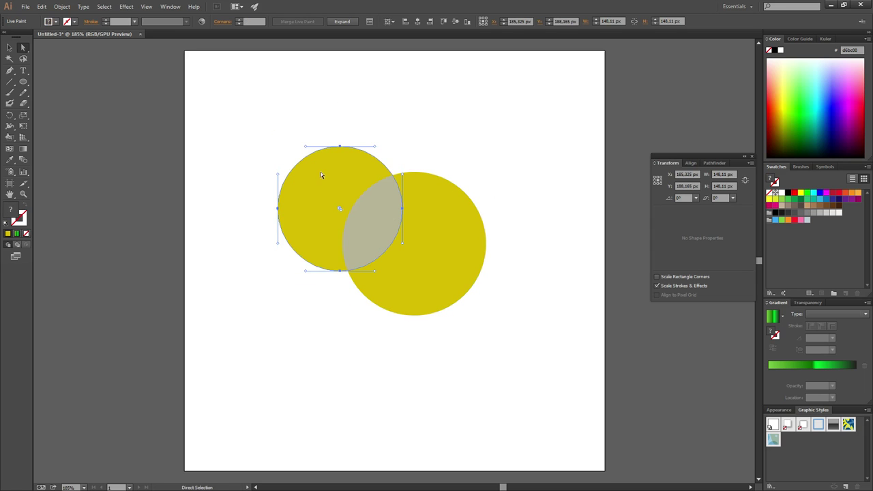
{"action": "left_click", "coordinate": [415, 224], "text": "shift"}
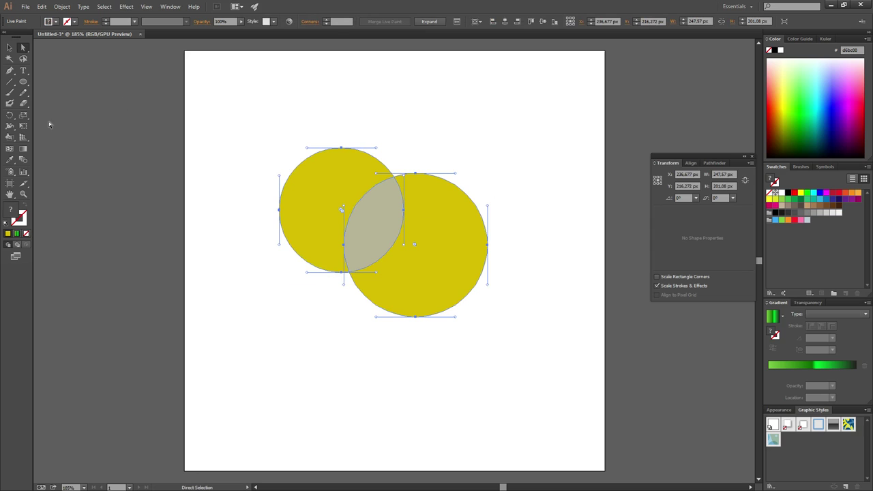
{"action": "left_click", "coordinate": [11, 129]}
{"action": "mouse_move", "coordinate": [11, 128]}
{"action": "left_mouse_down"}
{"action": "mouse_move", "coordinate": [12, 140]}
{"action": "mouse_move", "coordinate": [27, 139]}
{"action": "left_mouse_up"}
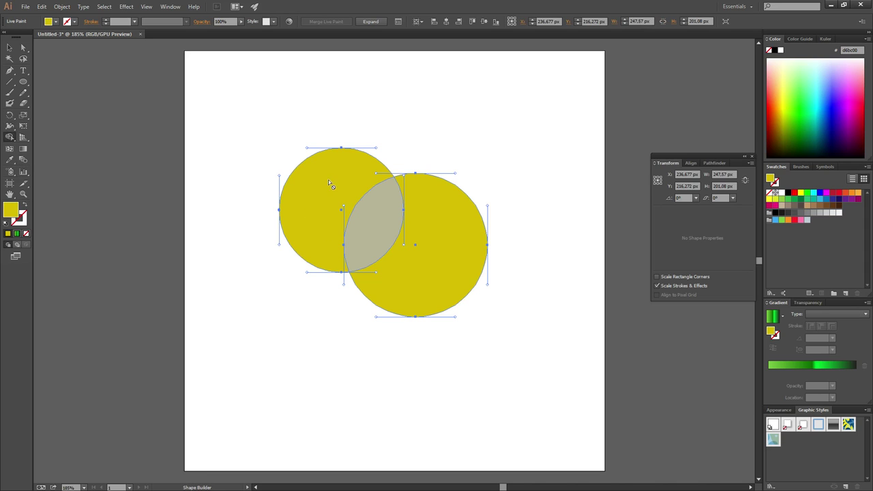
{"action": "left_click", "coordinate": [23, 48]}
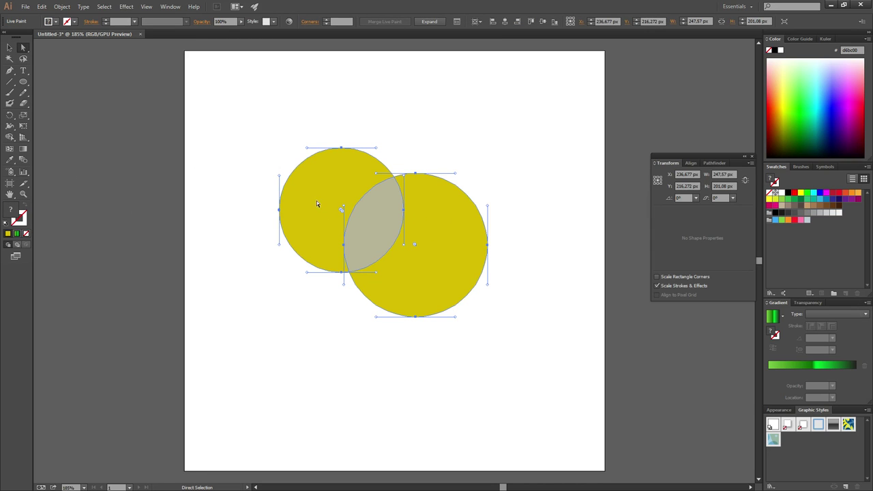
{"action": "left_click", "coordinate": [274, 138]}
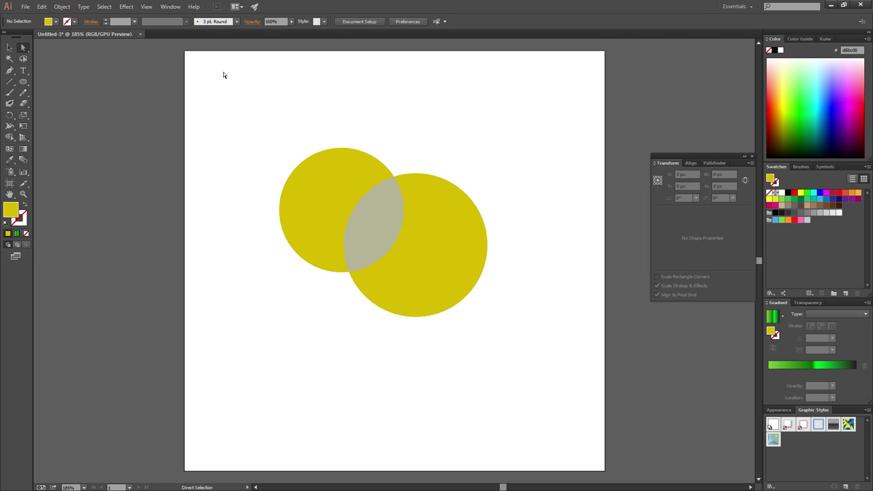
{"action": "left_click", "coordinate": [299, 192]}
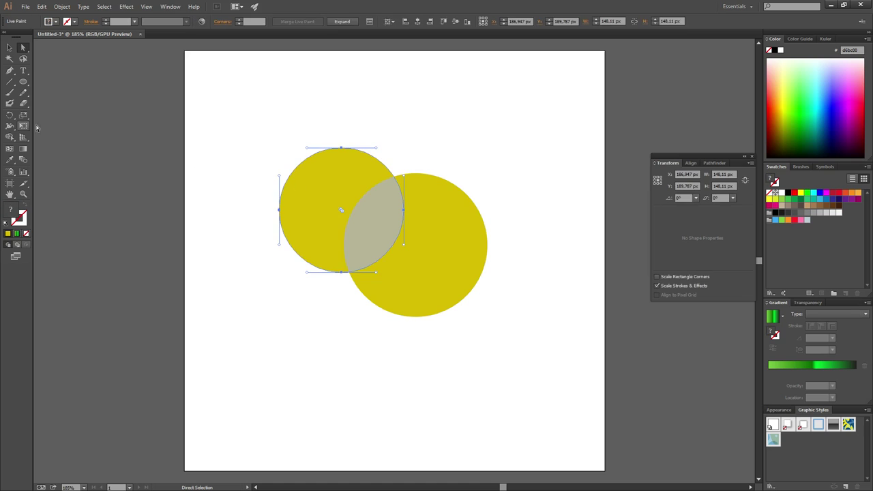
{"action": "left_click_drag", "start_coordinate": [242, 114], "coordinate": [545, 384]}
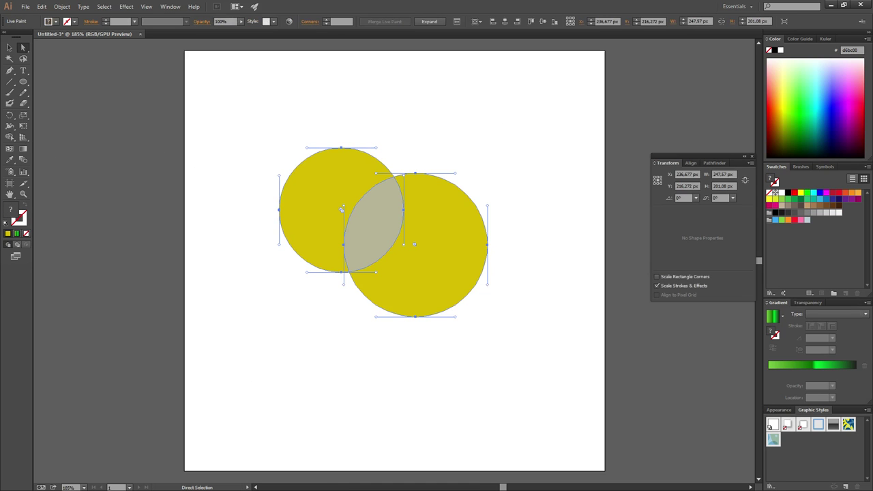
{"action": "left_click_drag", "start_coordinate": [18, 140], "coordinate": [66, 163]}
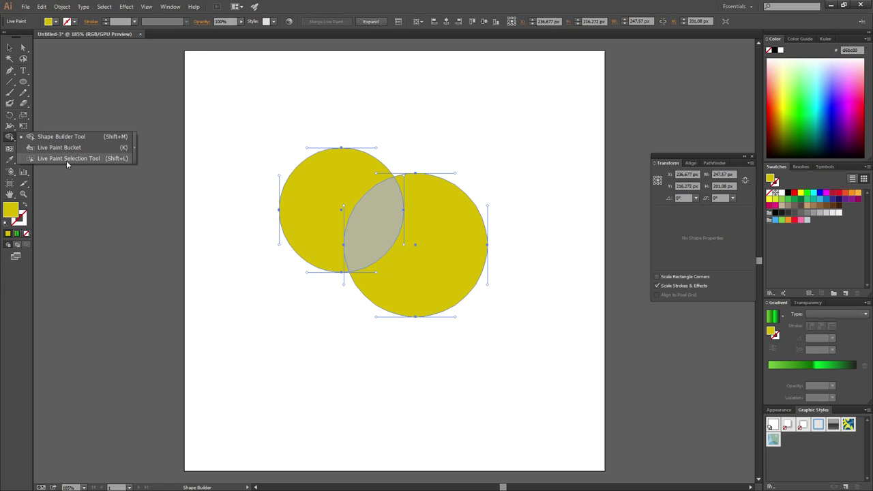
{"action": "left_click", "coordinate": [64, 159]}
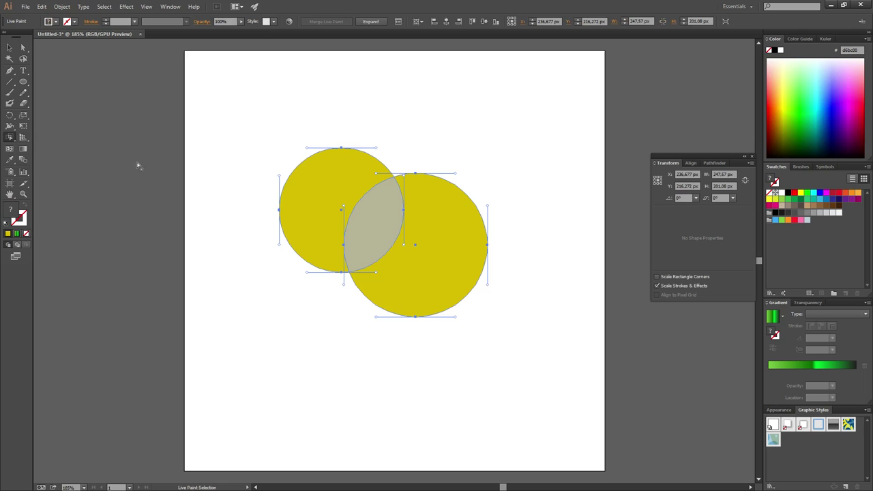
{"action": "left_click", "coordinate": [294, 194]}
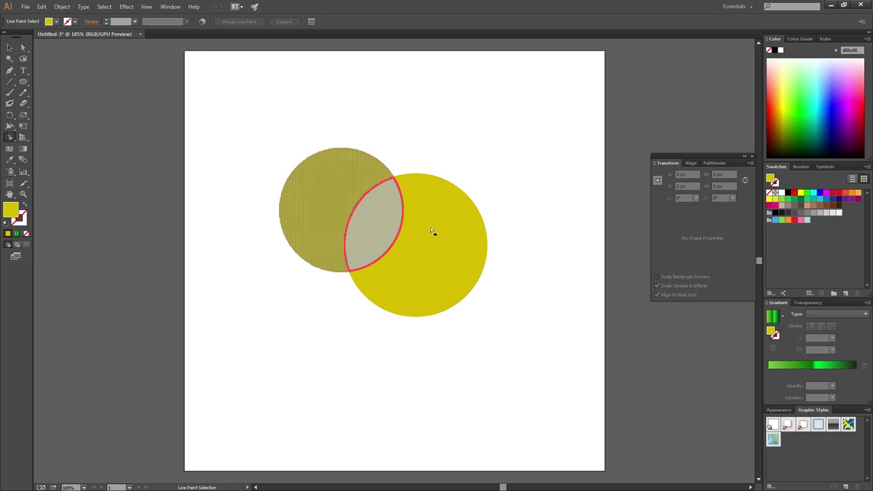
{"action": "left_click", "coordinate": [440, 247], "text": "shift"}
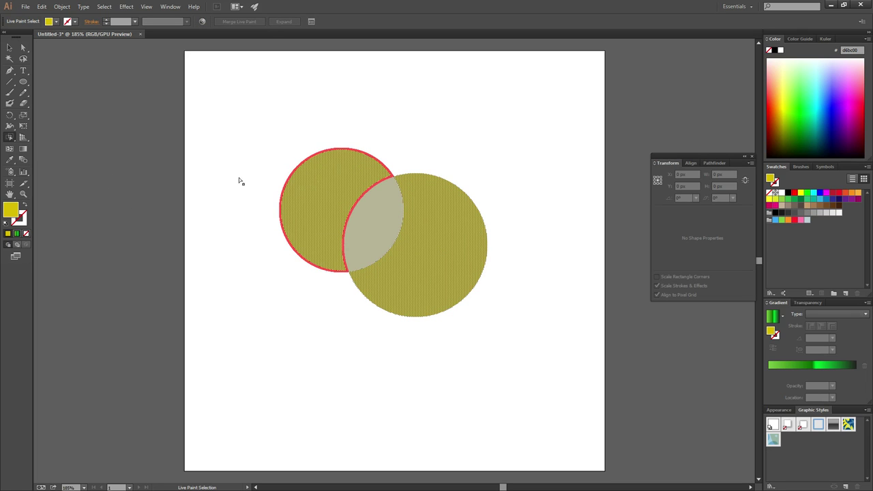
{"action": "left_click_drag", "start_coordinate": [311, 202], "coordinate": [280, 139]}
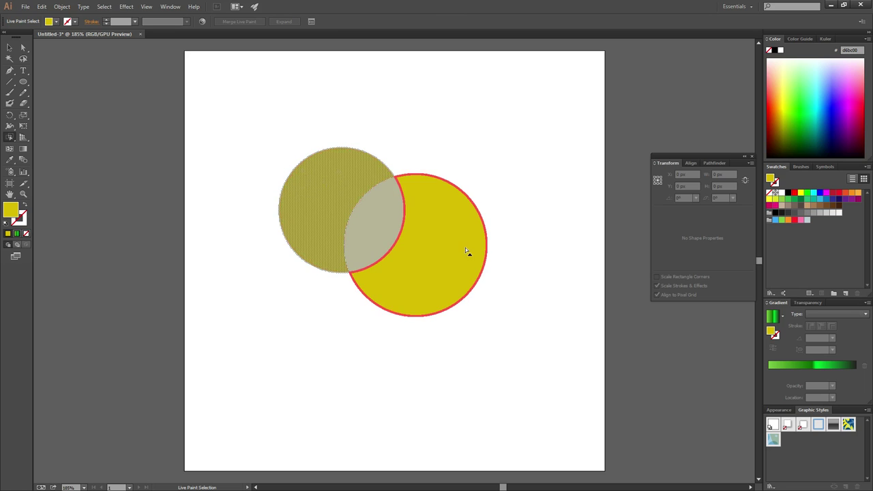
{"action": "left_click", "coordinate": [467, 252], "text": "shift"}
{"action": "left_click", "coordinate": [23, 47]}
{"action": "left_click", "coordinate": [326, 193]}
{"action": "left_click", "coordinate": [444, 229], "text": "shift"}
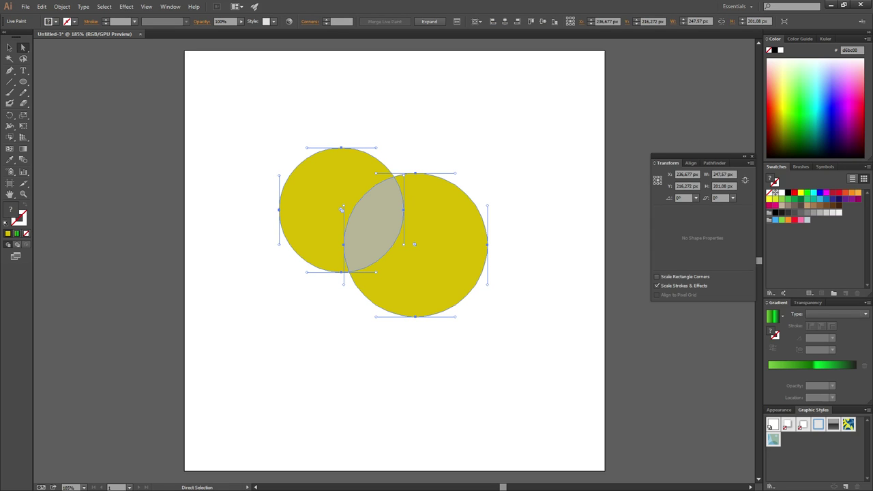
{"action": "left_click_drag", "start_coordinate": [9, 137], "coordinate": [33, 140]}
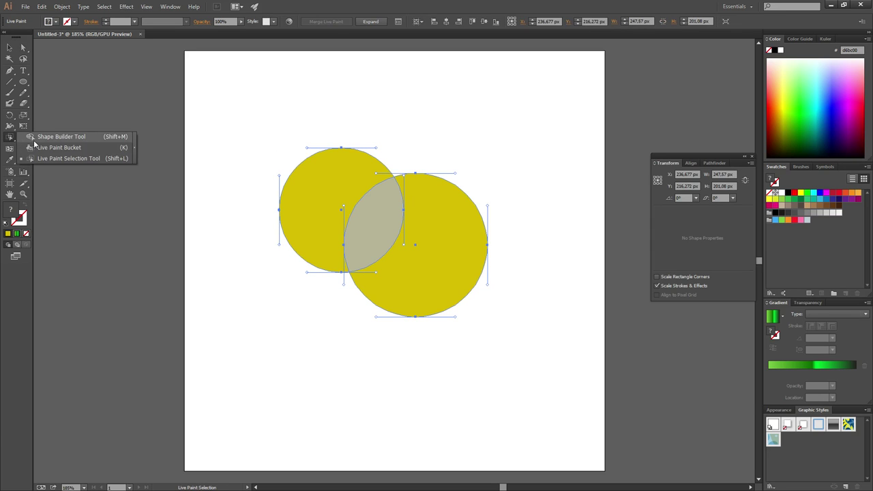
{"action": "left_click", "coordinate": [33, 140]}
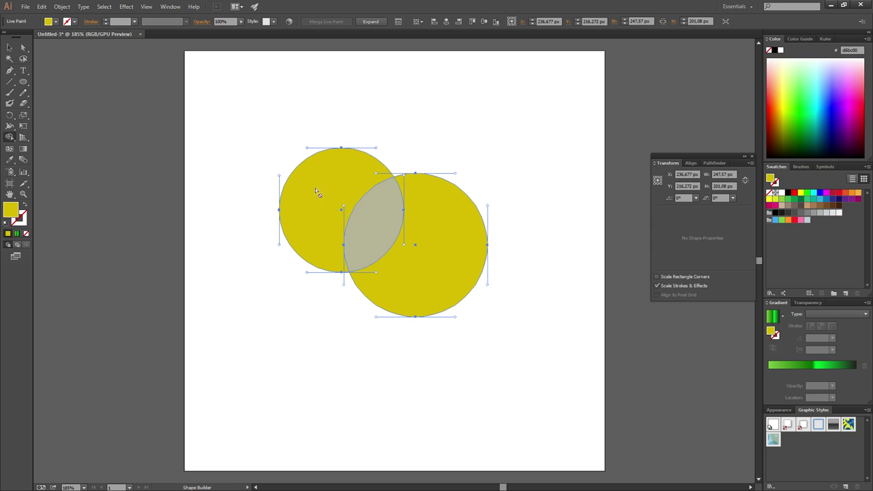
{"action": "left_click", "coordinate": [23, 47]}
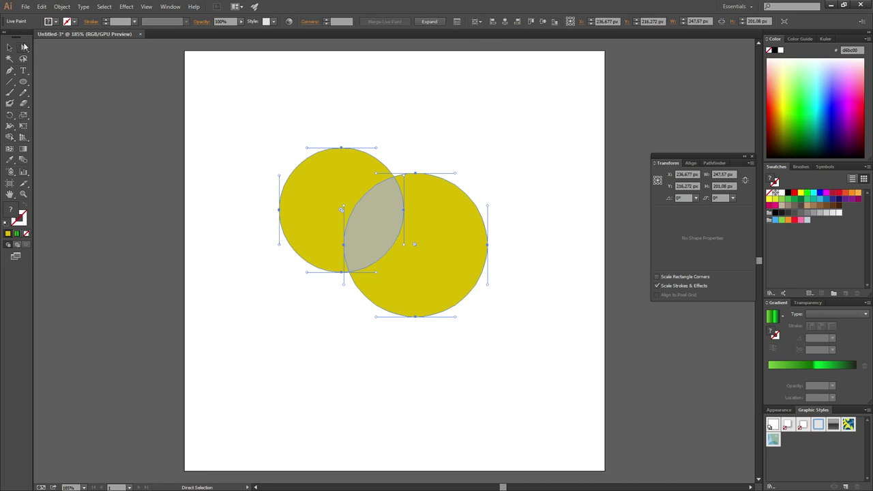